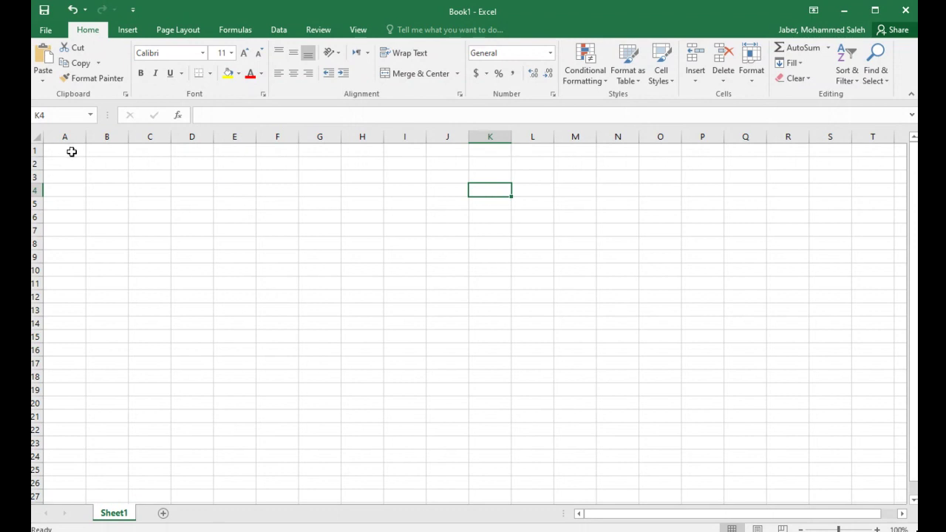
Enter the exercise label E8-11 in cell A1.
left_click(71, 151)
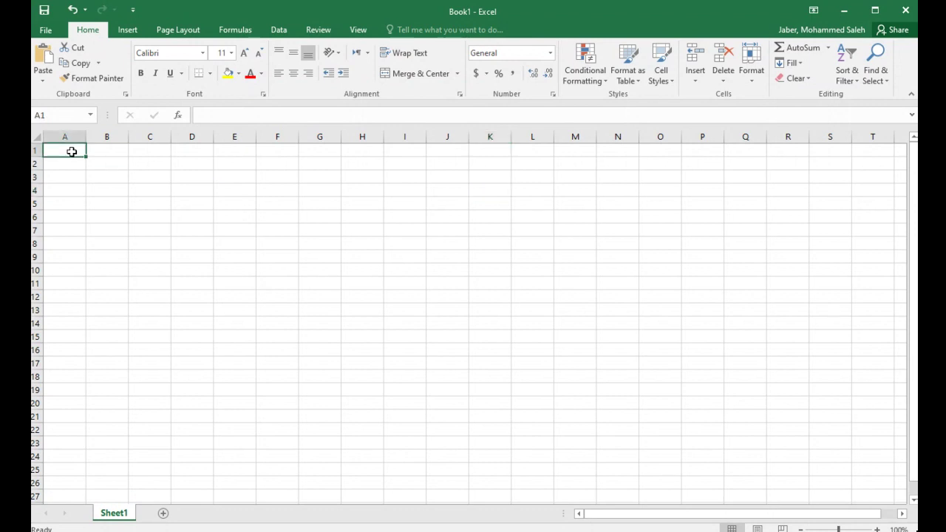
type("8ó-")
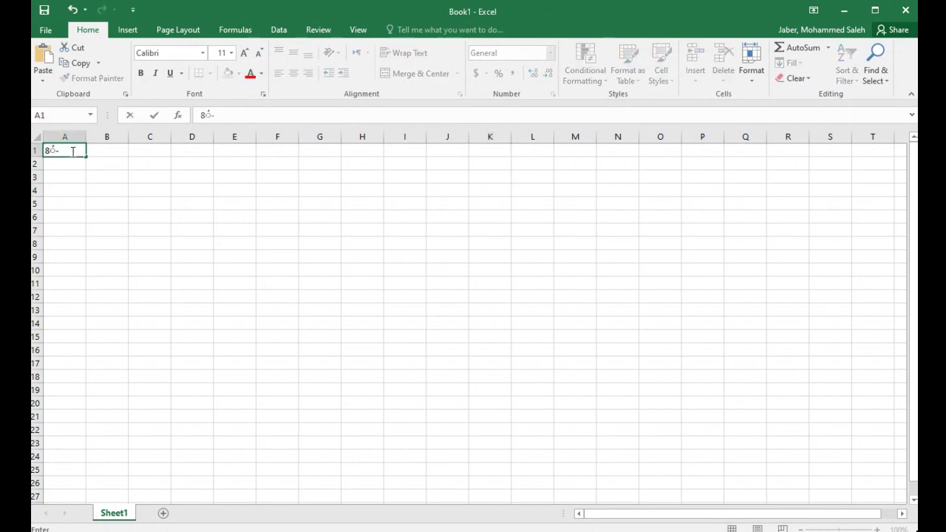
key("BackSpace")
key("BackSpace")
key("BackSpace")
key("BackSpace")
type("E8-11")
Add a bottom border to cells B3 through I3.
left_click_drag(110, 178, 396, 175)
left_click(211, 75)
left_click(212, 75)
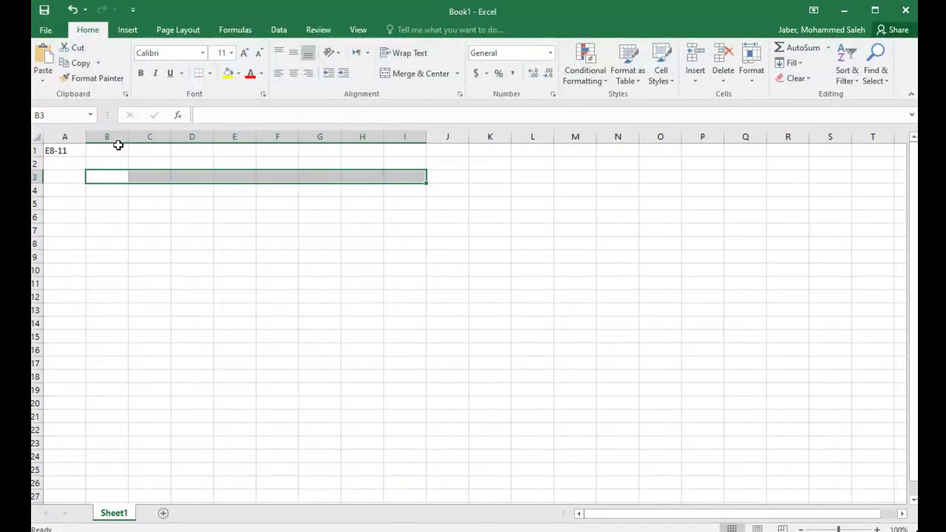
Merge and center columns B through I separately in each of rows 1, 2 and 3.
left_click_drag(114, 150, 397, 150)
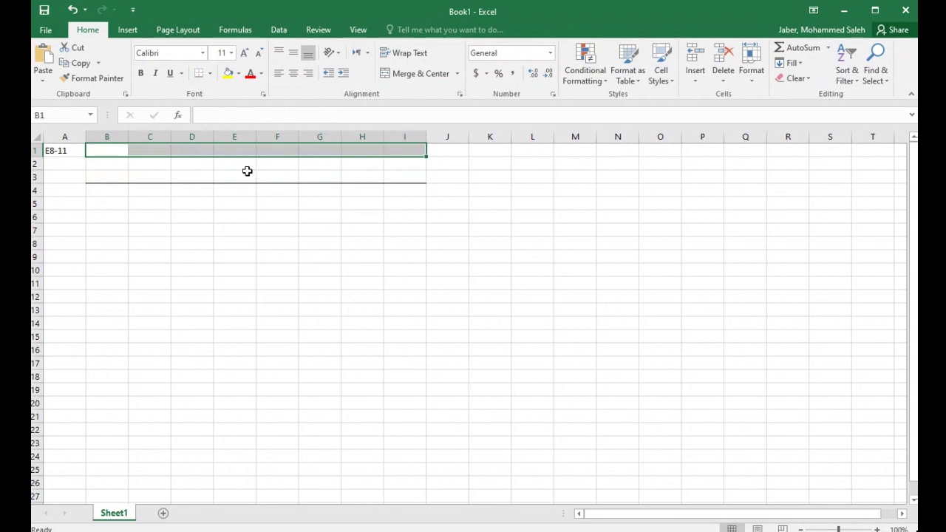
left_click_drag(111, 164, 387, 160)
left_click(115, 161)
left_click_drag(111, 164, 391, 163)
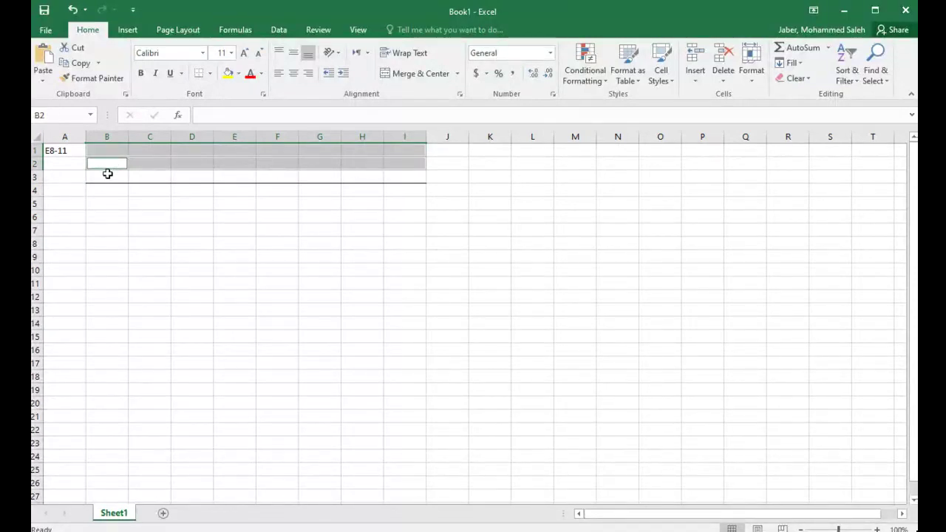
left_click_drag(107, 176, 392, 178)
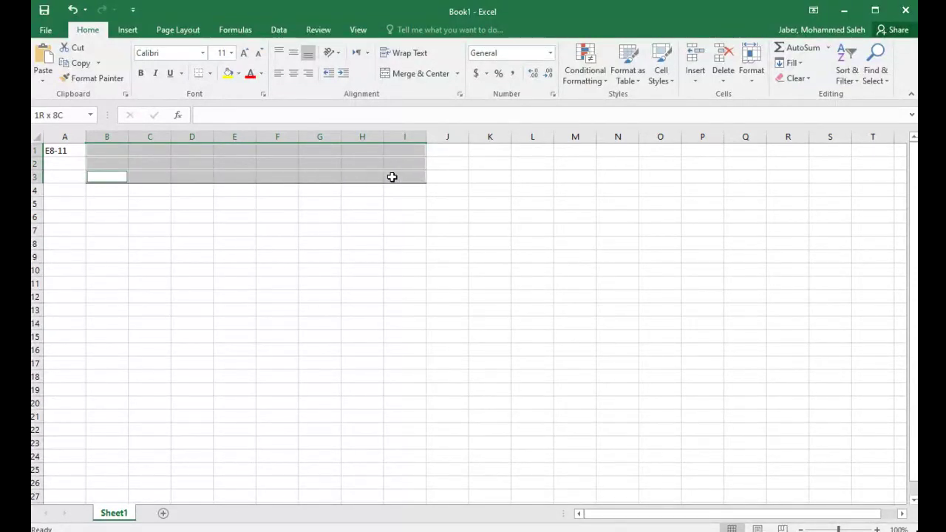
left_click(390, 74)
Enter the heading CRANE VIDEO COMPANY in the merged cell of row 1.
left_click(241, 150)
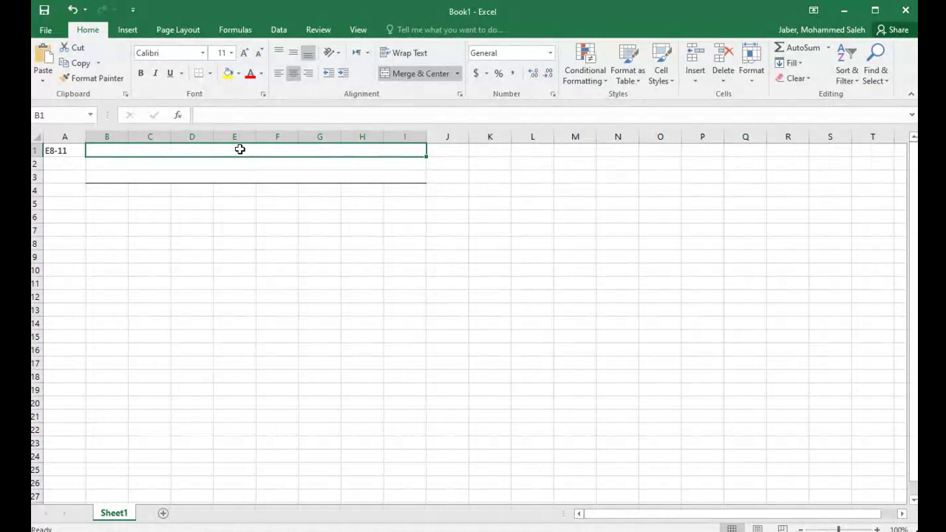
type("CRANE")
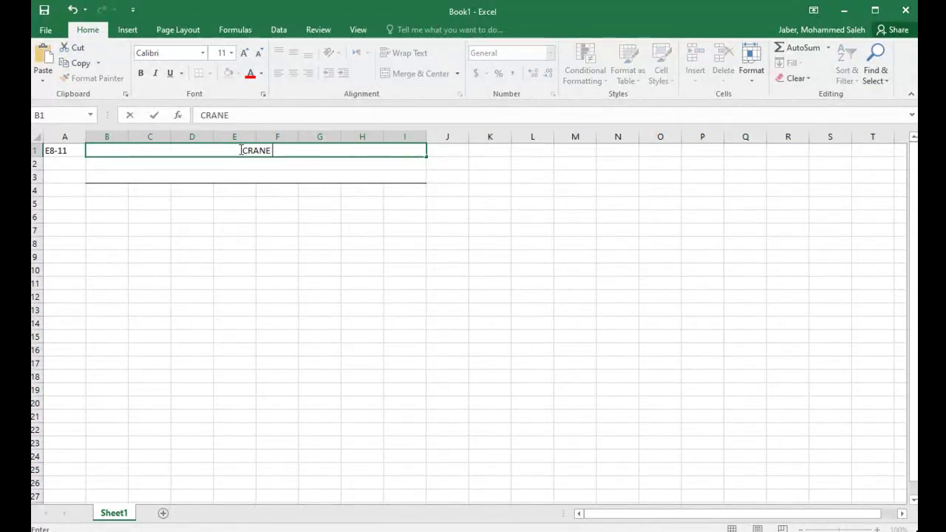
type(" VIDEO CO")
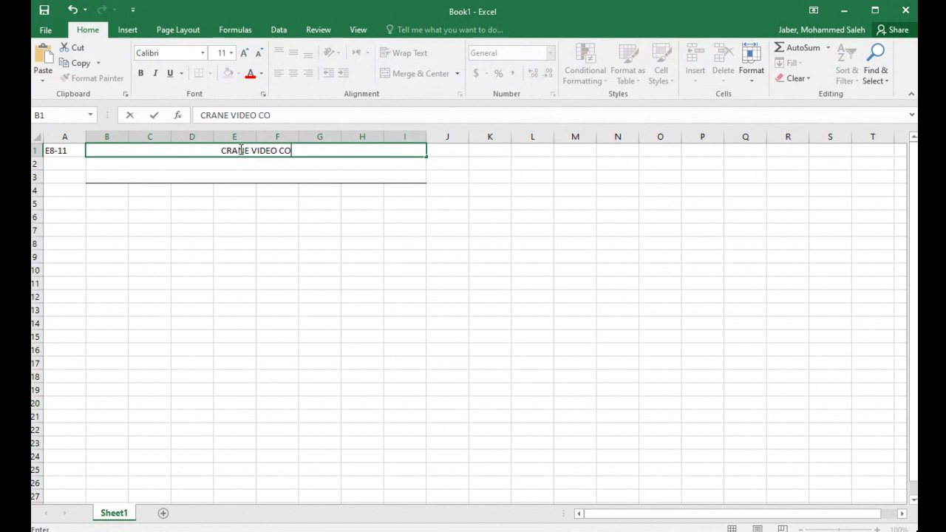
type("MPAN")
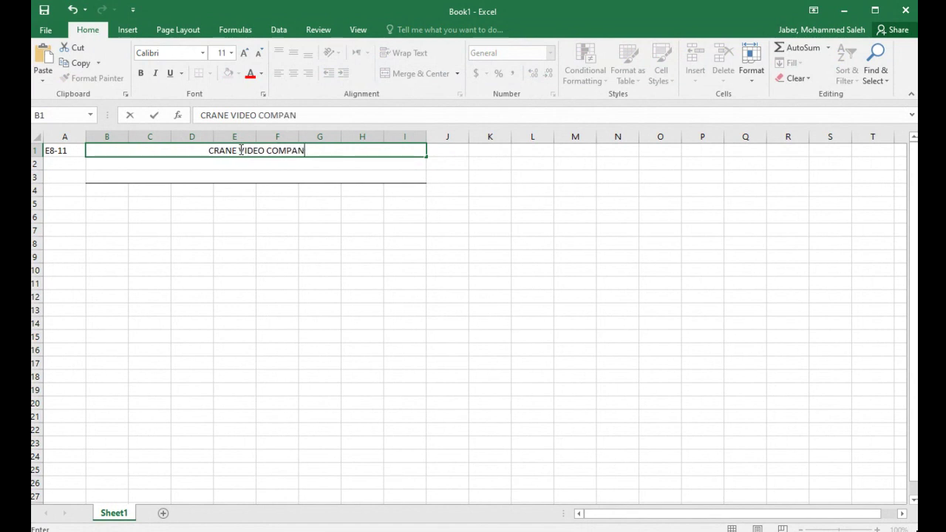
type("Y")
key("Return")
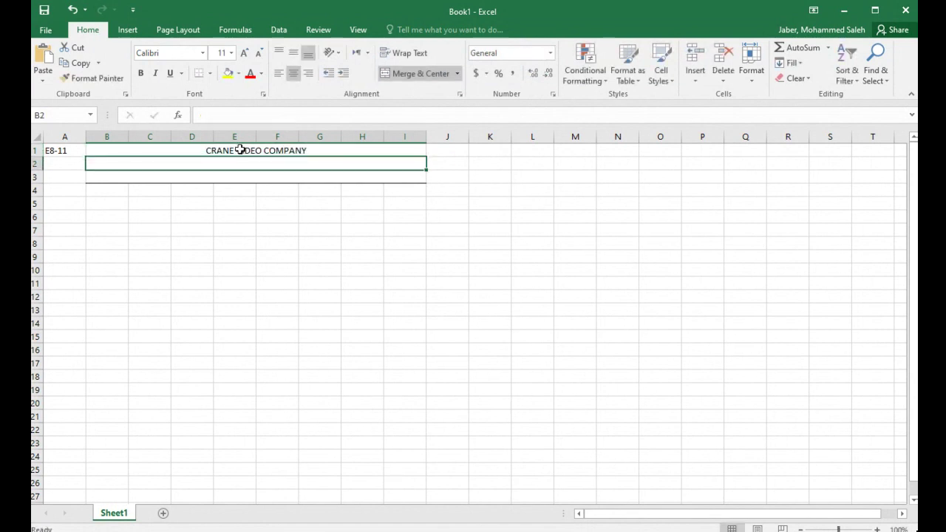
Enter the subtitle "Bank Recomnciliation" in the merged cell of row 2.
type("B")
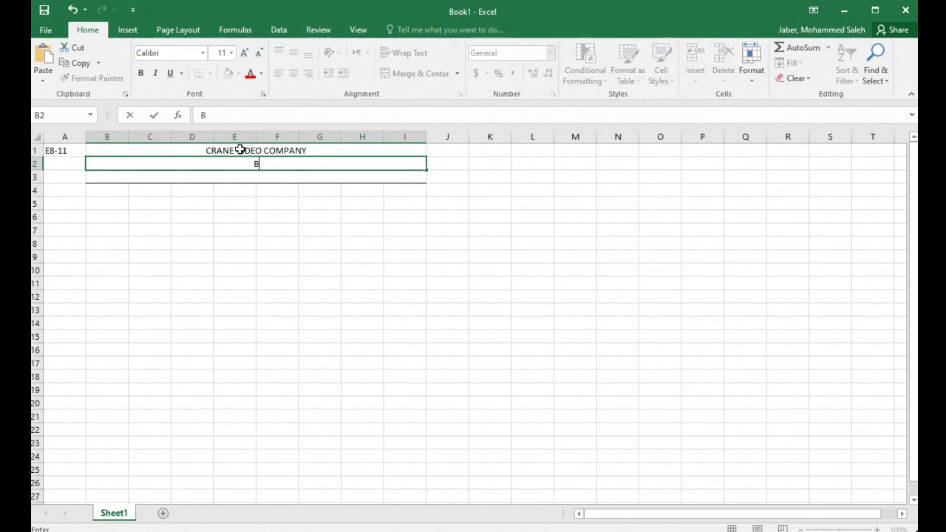
type("ank Recomnci")
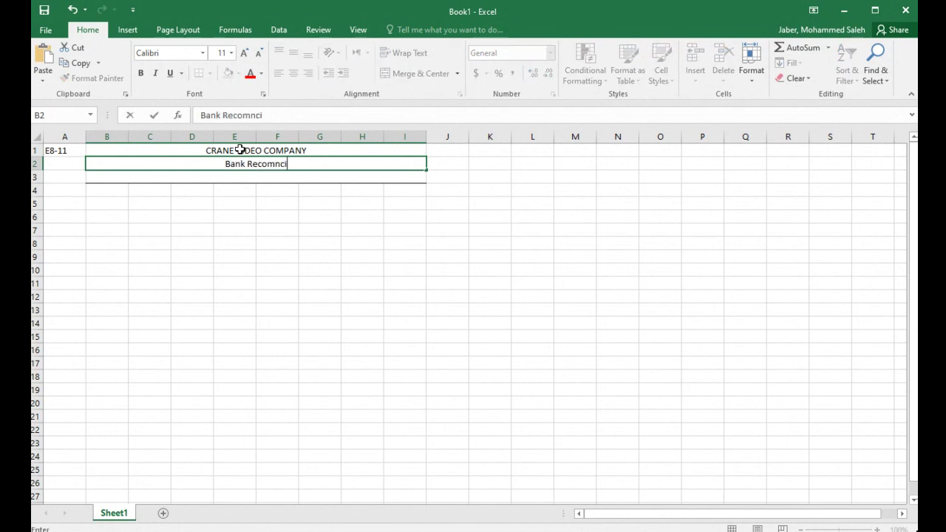
type("liation")
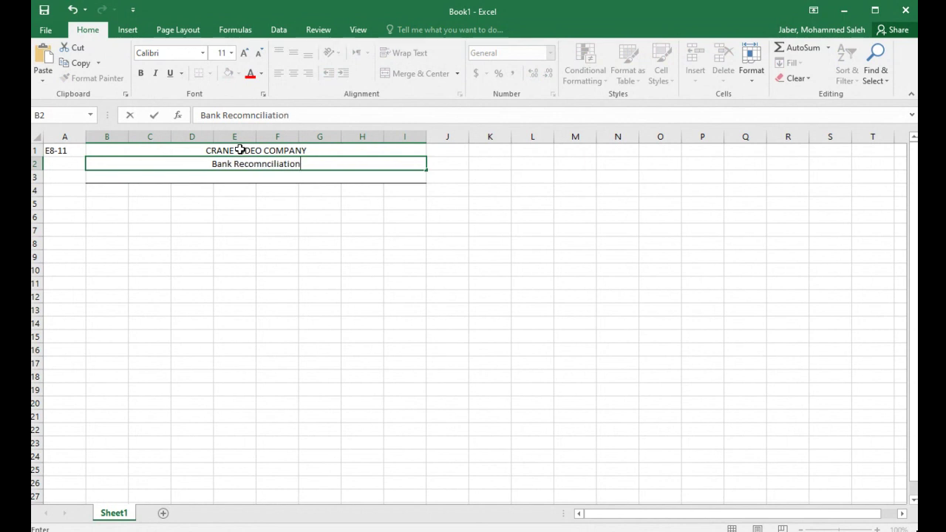
key("Return")
Enter the date line "As on July 31" in the merged cell of row 3.
type("J")
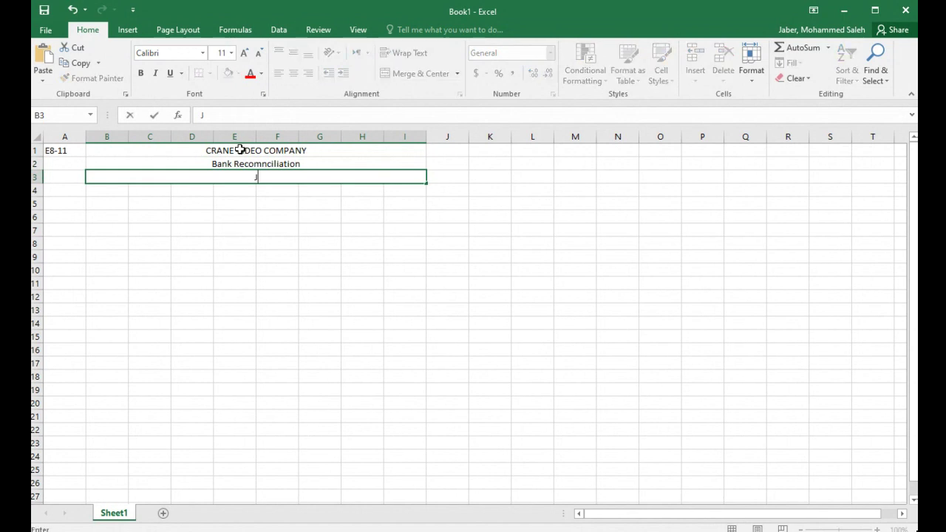
type("ul")
key("BackSpace")
key("BackSpace")
key("BackSpace")
type("As on July")
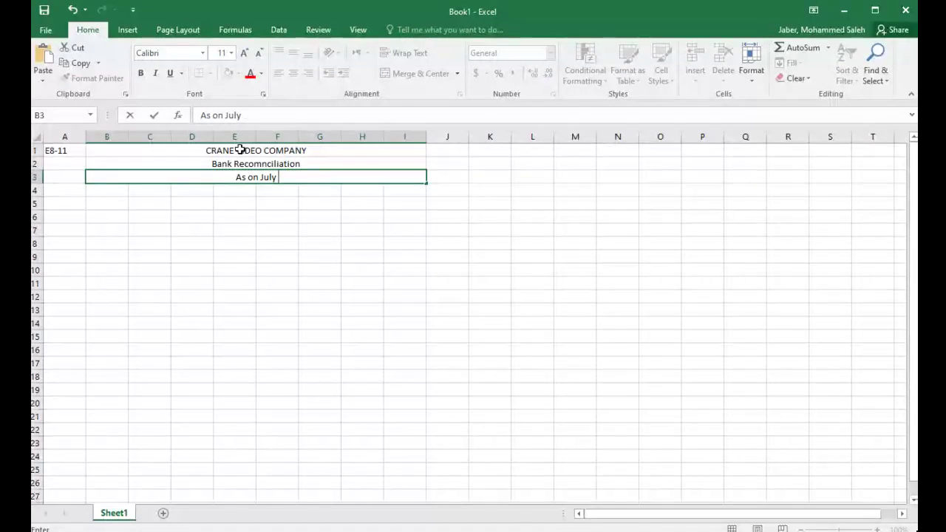
type(" 31")
left_click(135, 232)
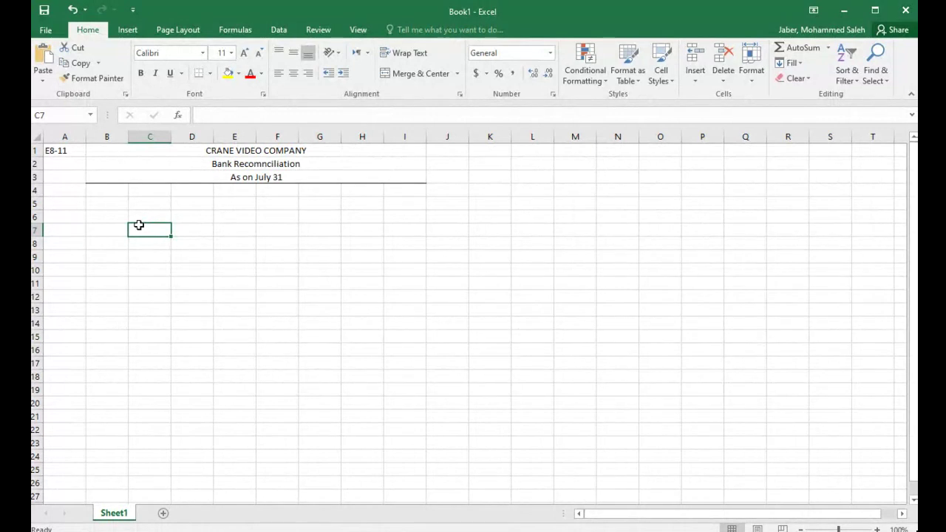
Enter the label "Cash balance as per bank statement" in cell B4.
left_click(115, 189)
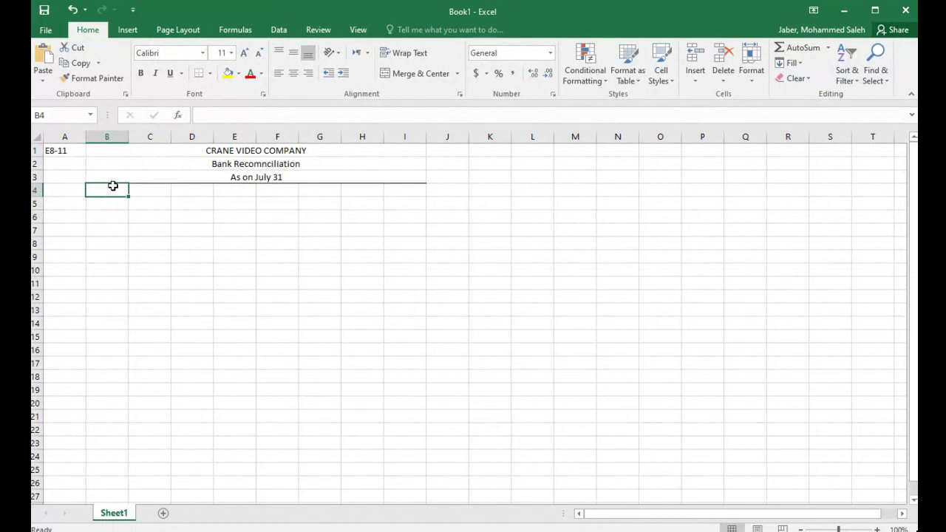
type("Cash ")
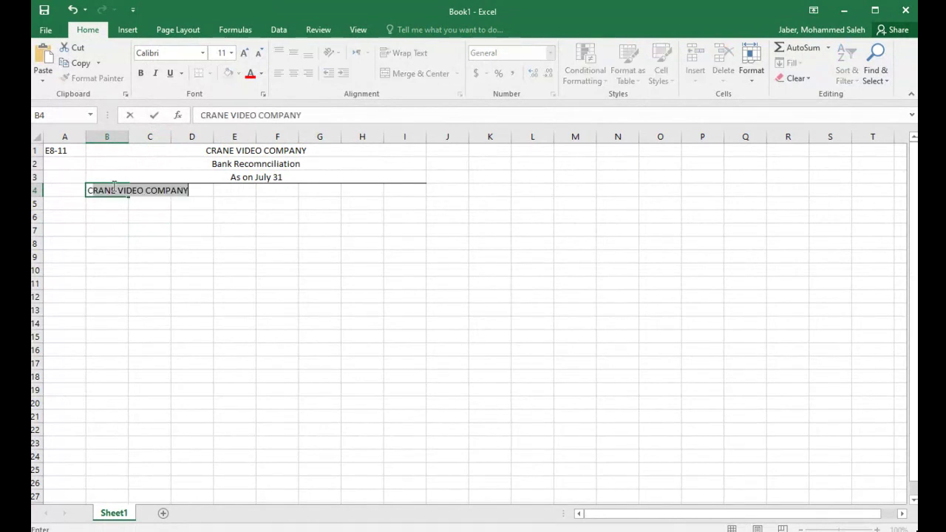
type("b")
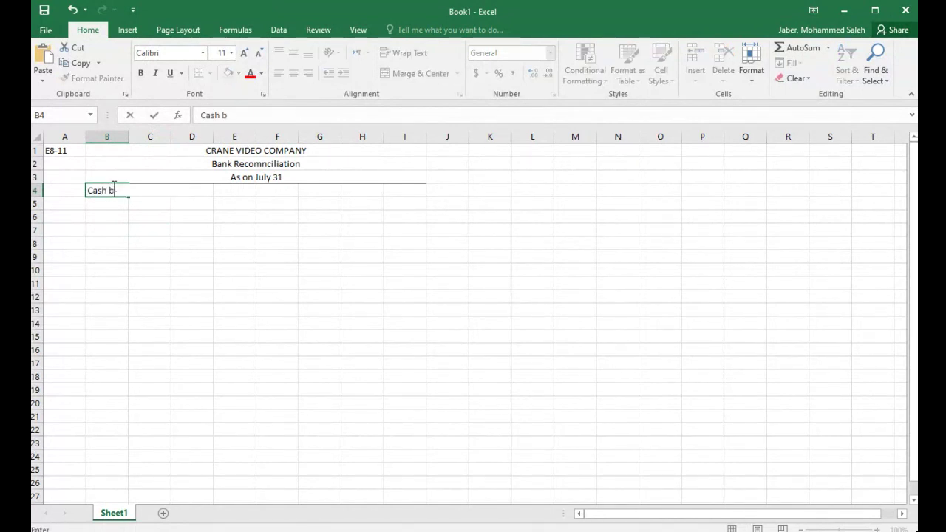
type("alance as per b")
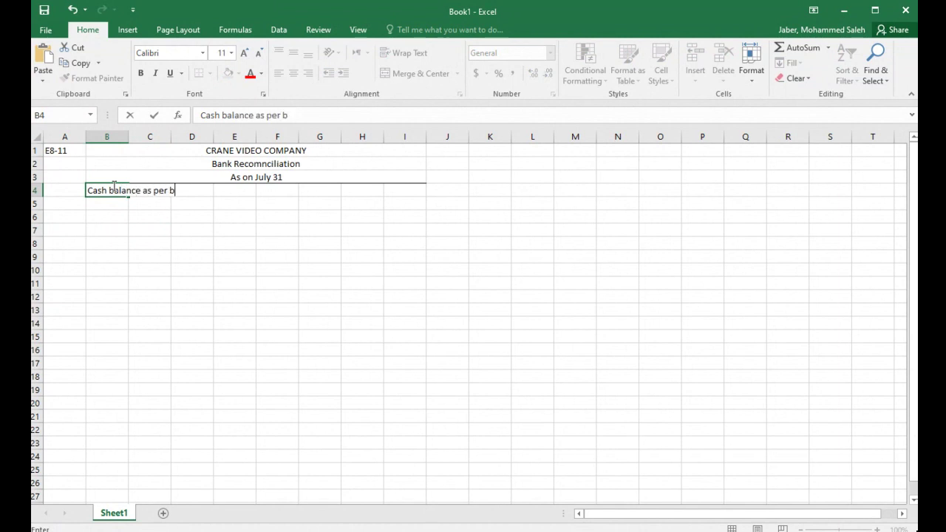
type("ank statement")
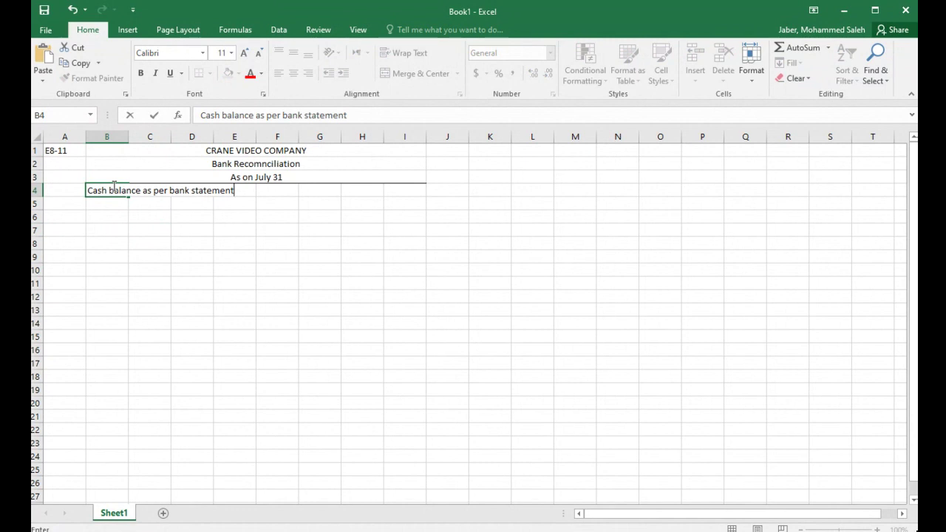
Enter 7263 in cell I4 as the bank statement cash balance.
key("Right")
key("Right")
key("Right")
key("Right")
key("Right")
key("Right")
key("Right")
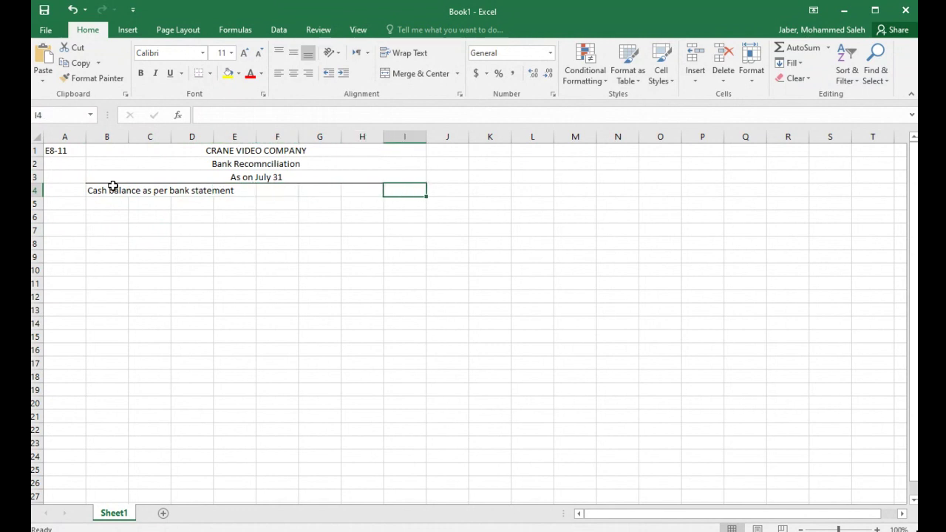
type("726")
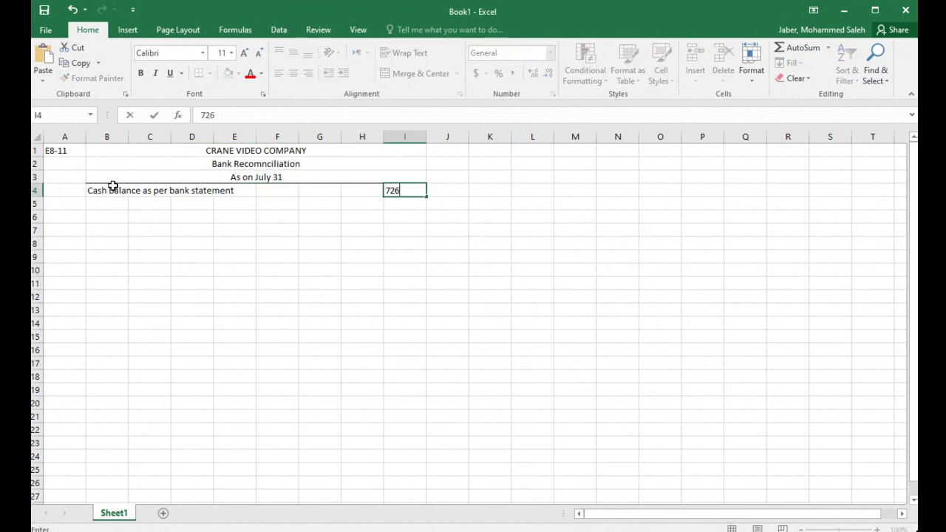
type("3")
key("Return")
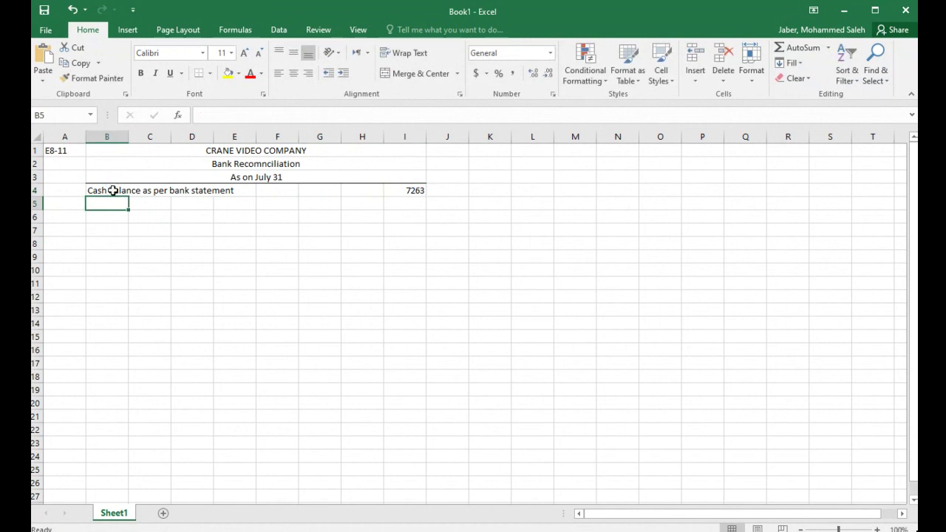
Format cells I4 through I26 as dollar accounting amounts with no decimal places.
left_click(402, 190)
left_click_drag(401, 190, 420, 481)
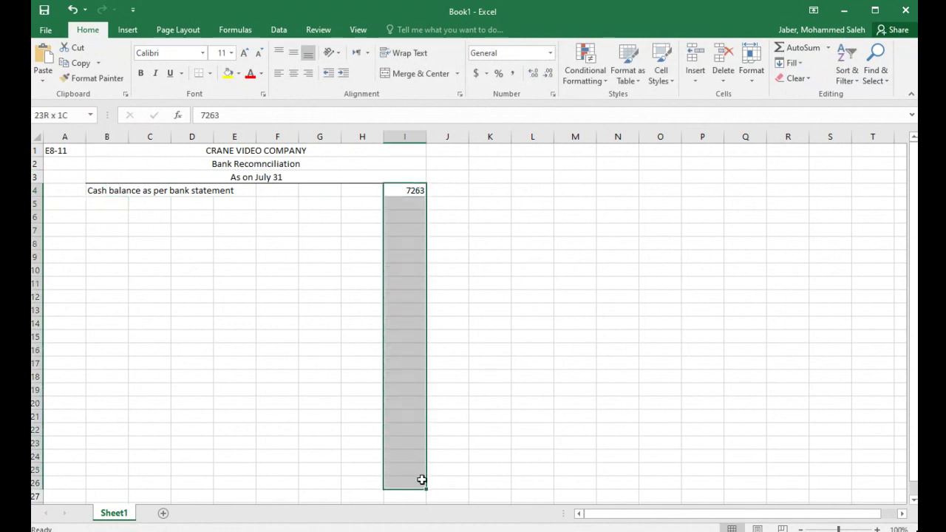
left_click(475, 74)
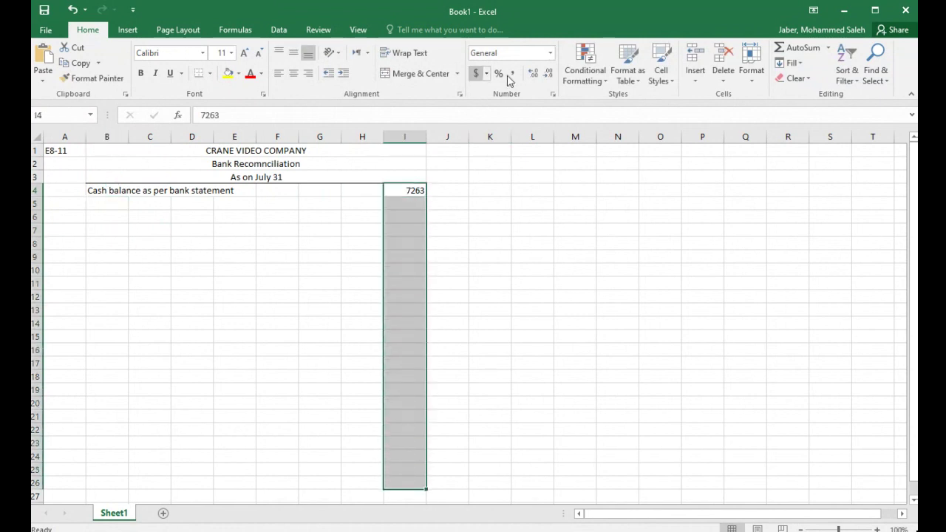
left_click(548, 73)
left_click(547, 73)
left_click(526, 341)
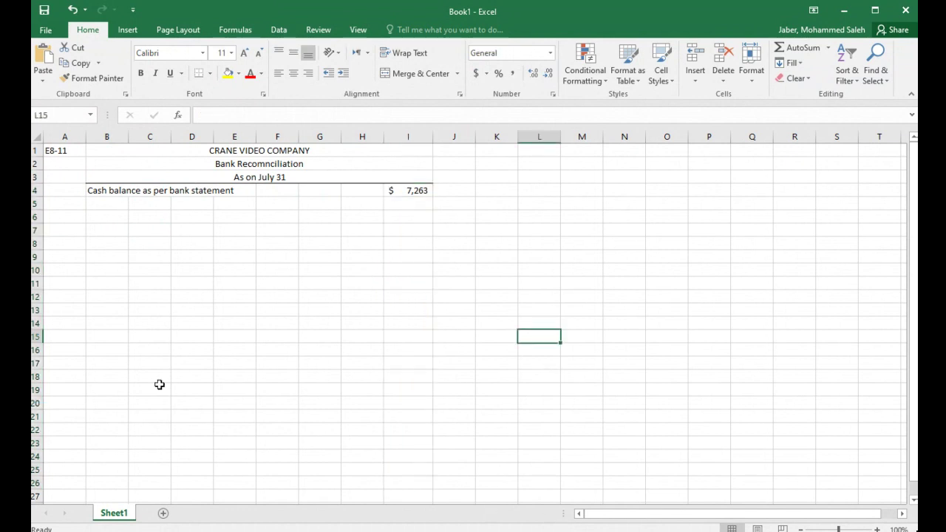
Enter the label "Cash balance per books" in cell B15.
left_click(105, 349)
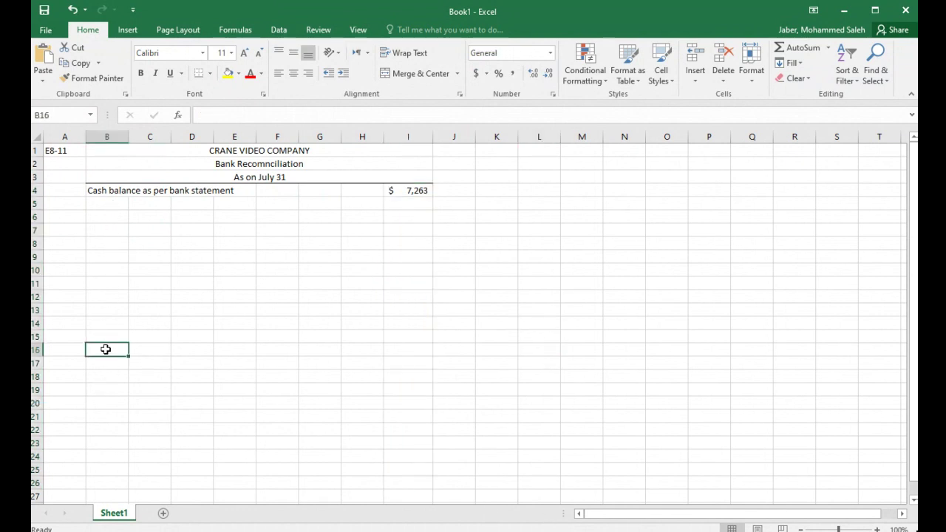
left_click(94, 336)
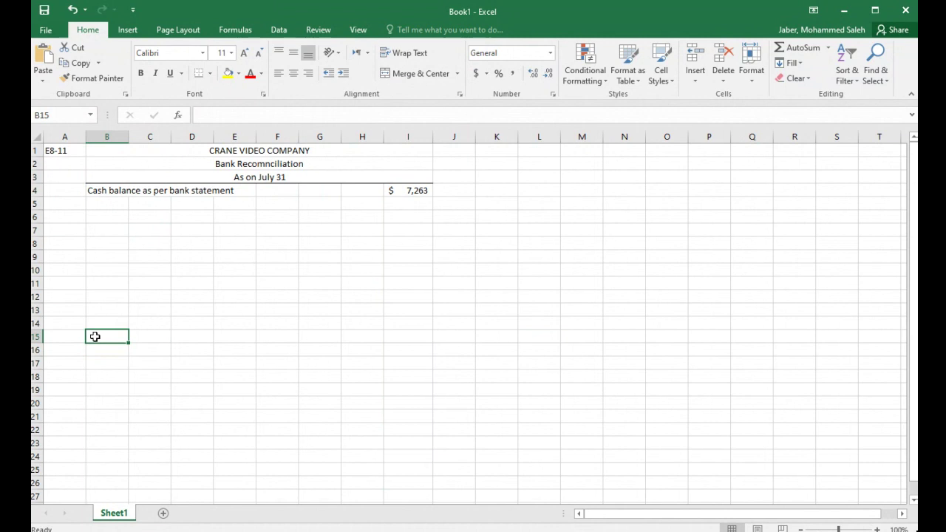
type("Cash")
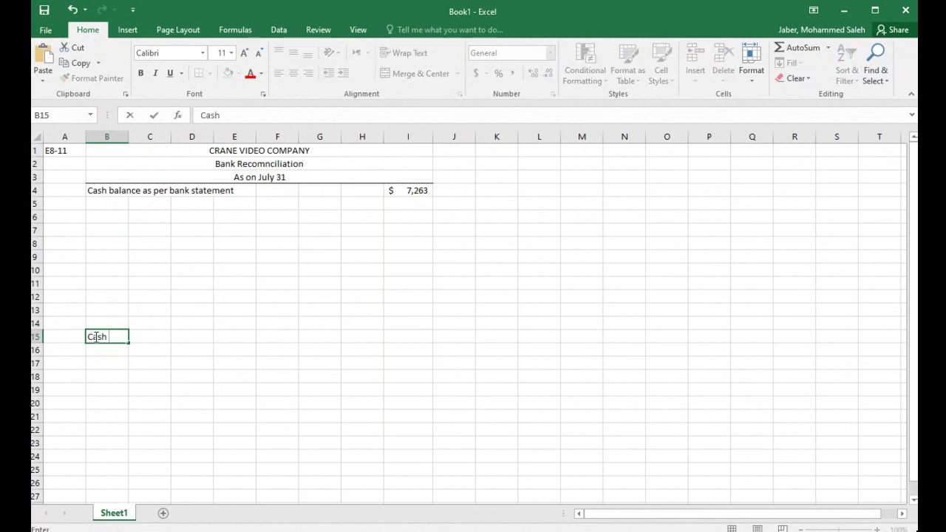
type(" balance per b")
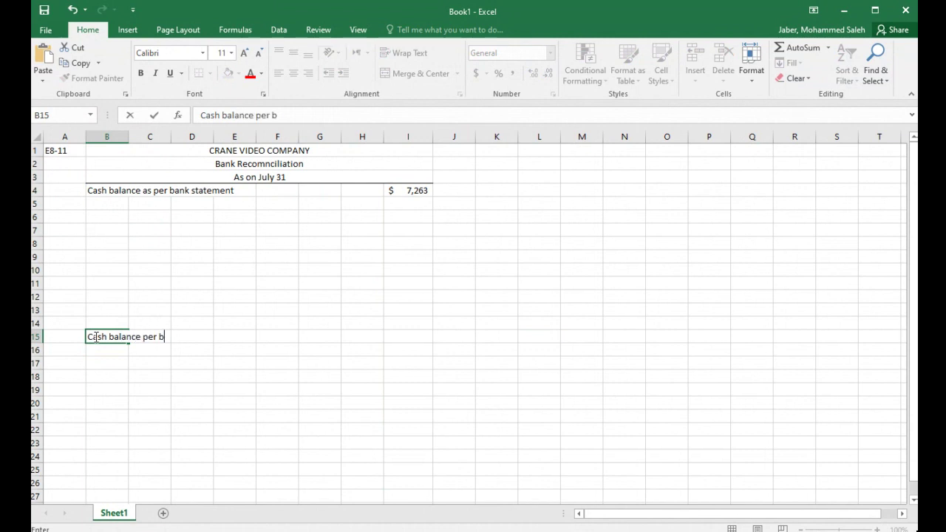
type("ook")
Enter 7284 in cell I15 as the cash balance per books.
key("Right")
key("Right")
key("Right")
key("Right")
key("Right")
key("Right")
key("Right")
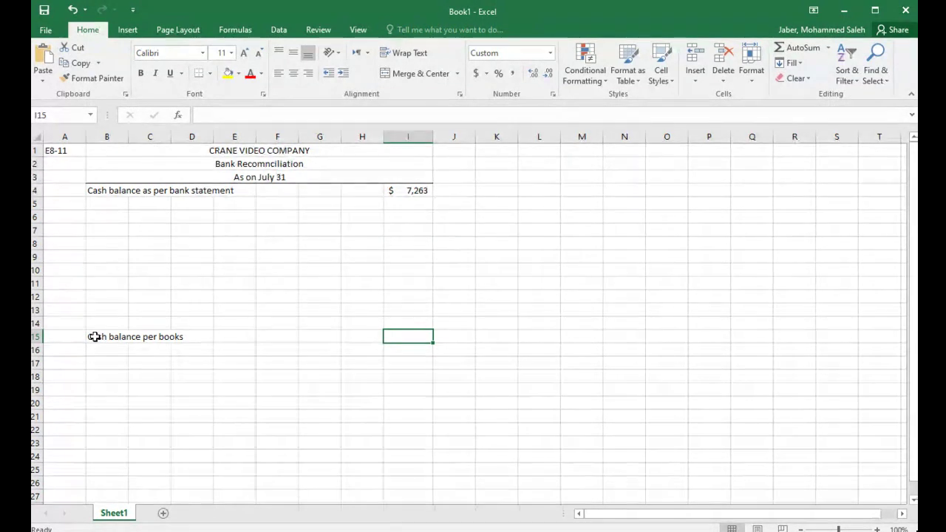
type("7284")
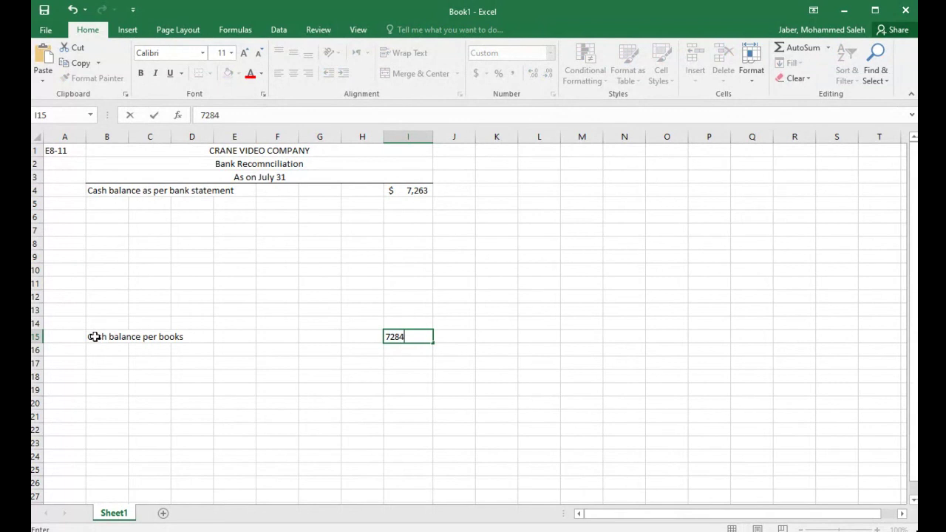
key("Return")
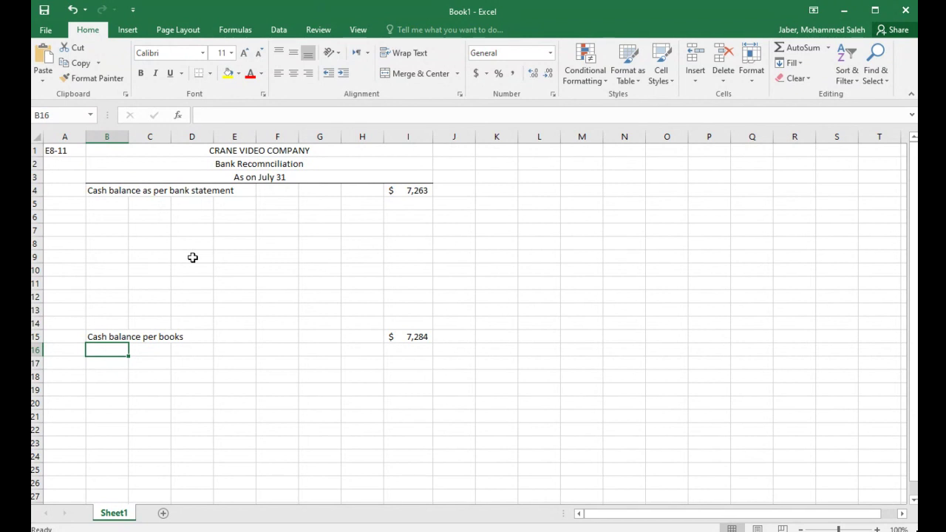
Fill the bank statement balance in I4 and the book balance in I15 with light orange.
left_click(408, 189)
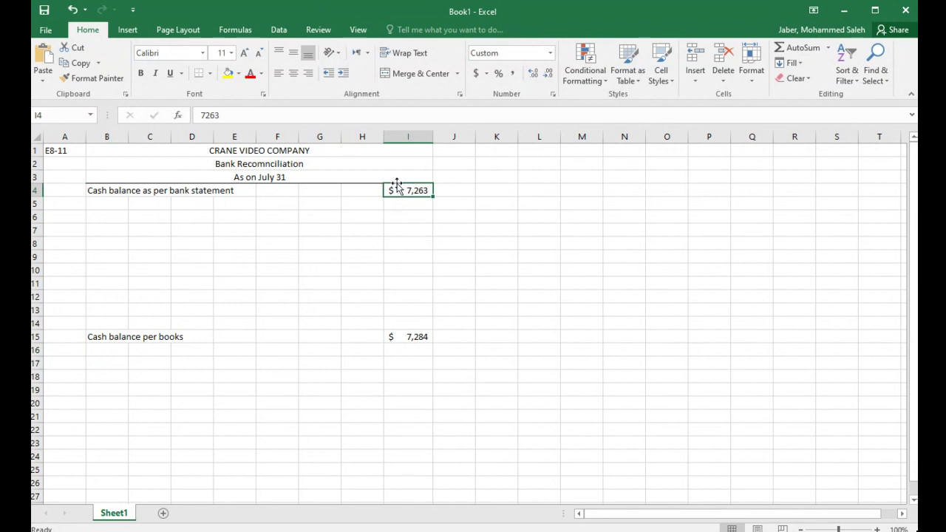
left_click(415, 335)
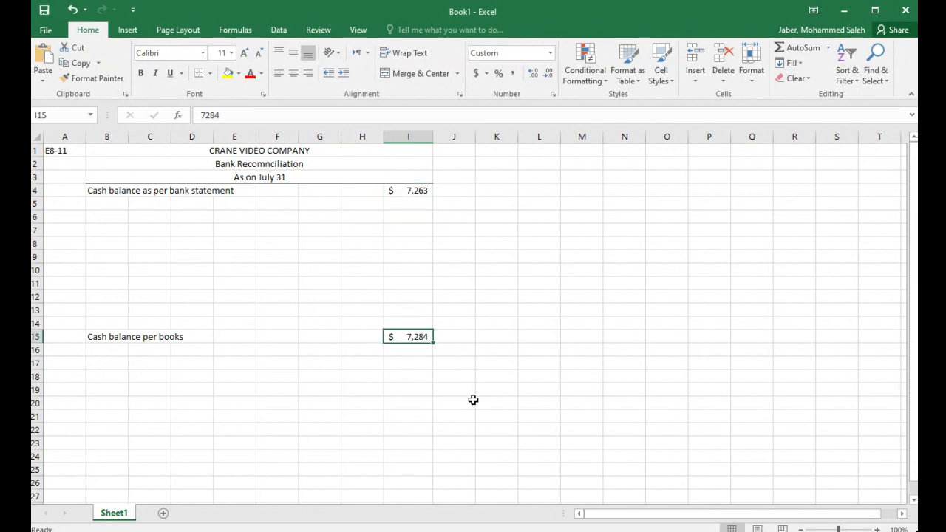
left_click(417, 190)
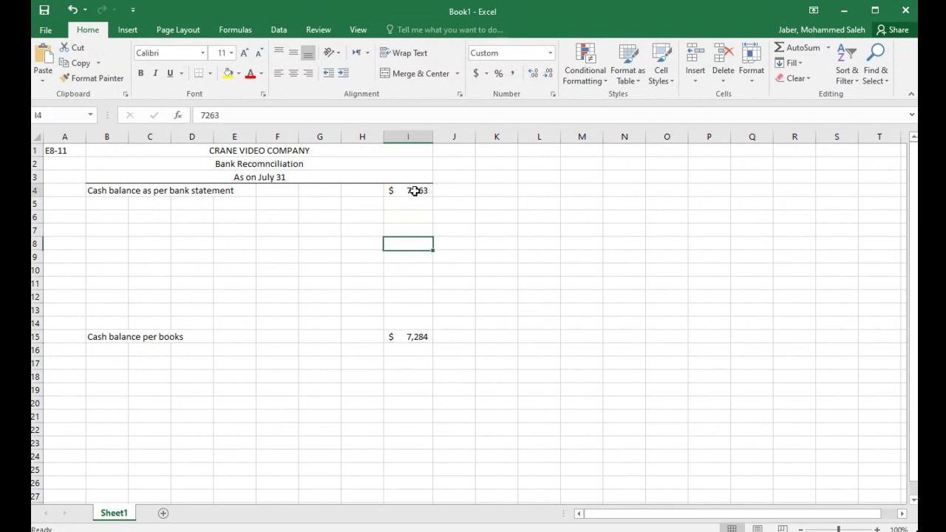
left_click(239, 73)
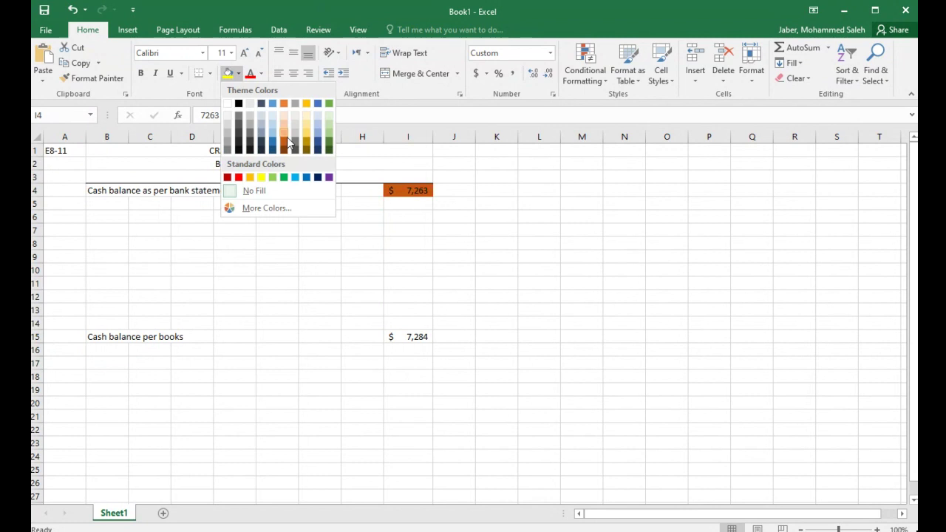
left_click(284, 126)
left_click(414, 335)
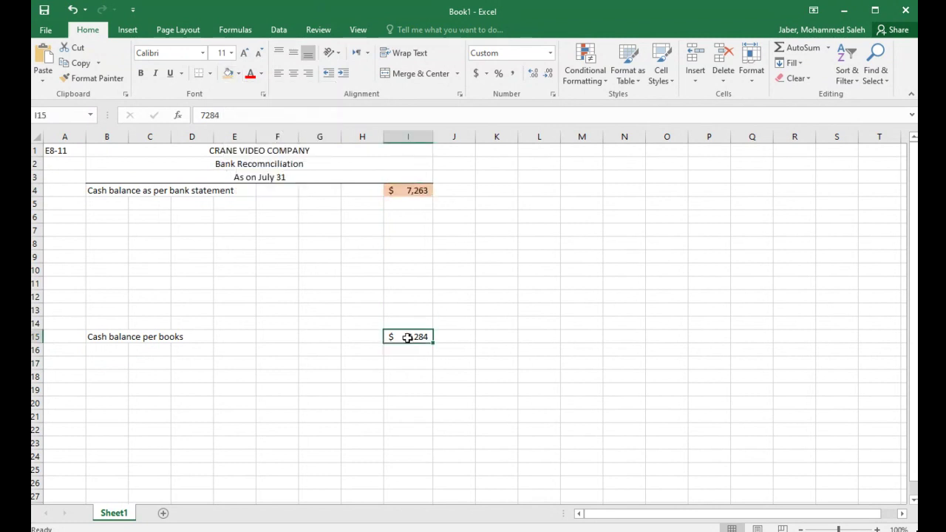
left_click(229, 73)
left_click(537, 332)
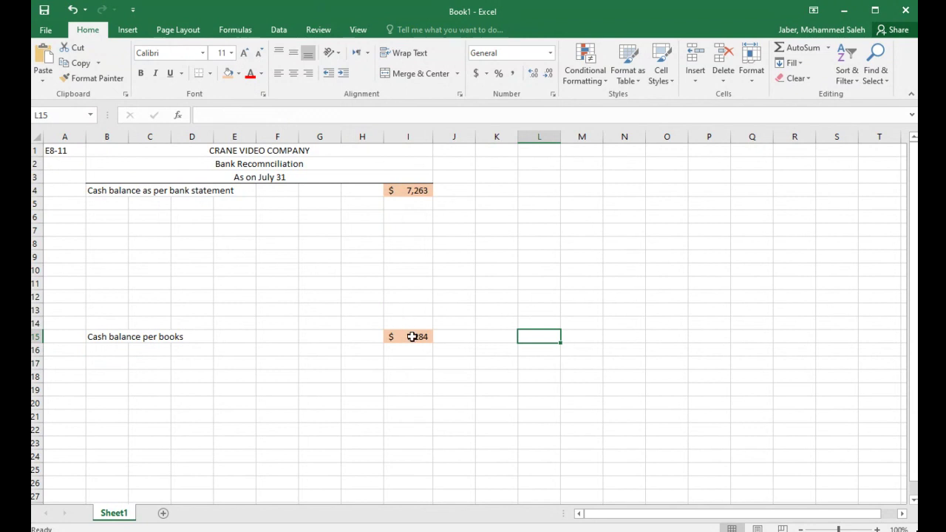
Correct the misspelled title in row 2 to "Bank Reconciliation".
left_click(266, 161)
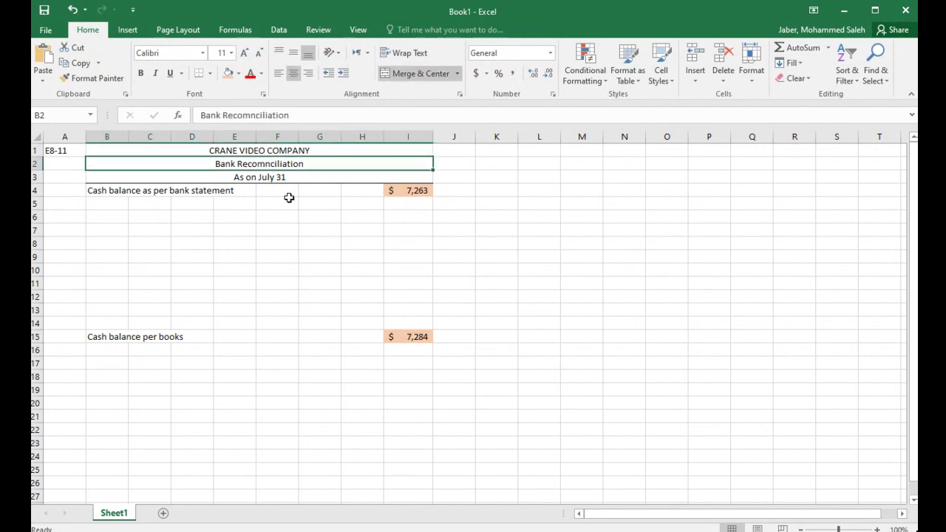
left_click(257, 115)
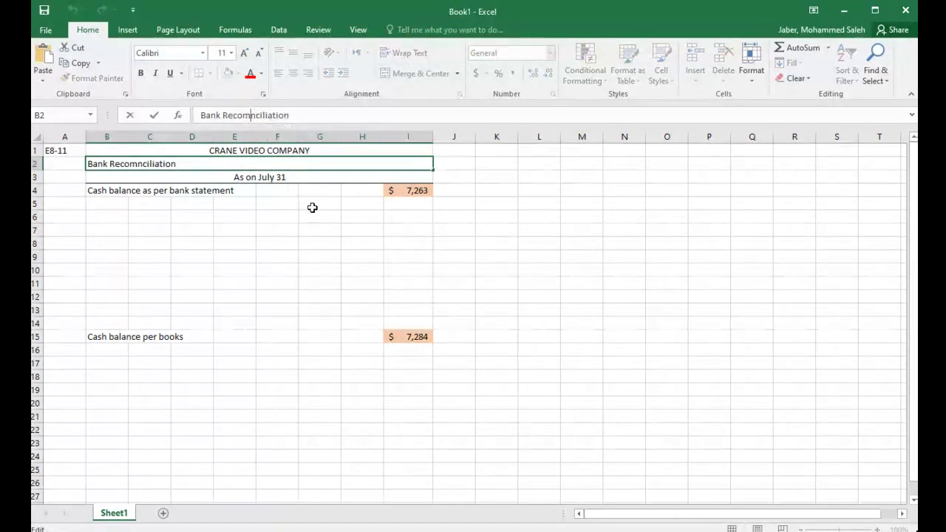
key("BackSpace")
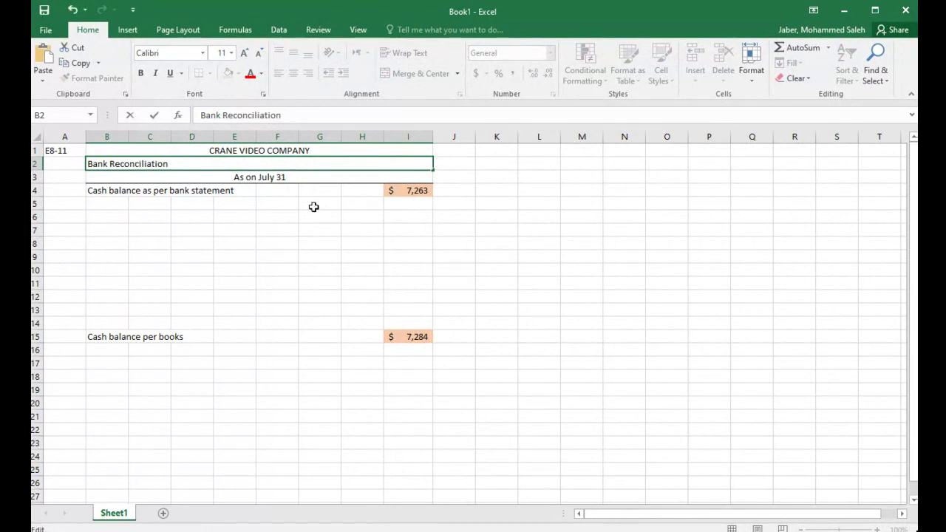
key("Return")
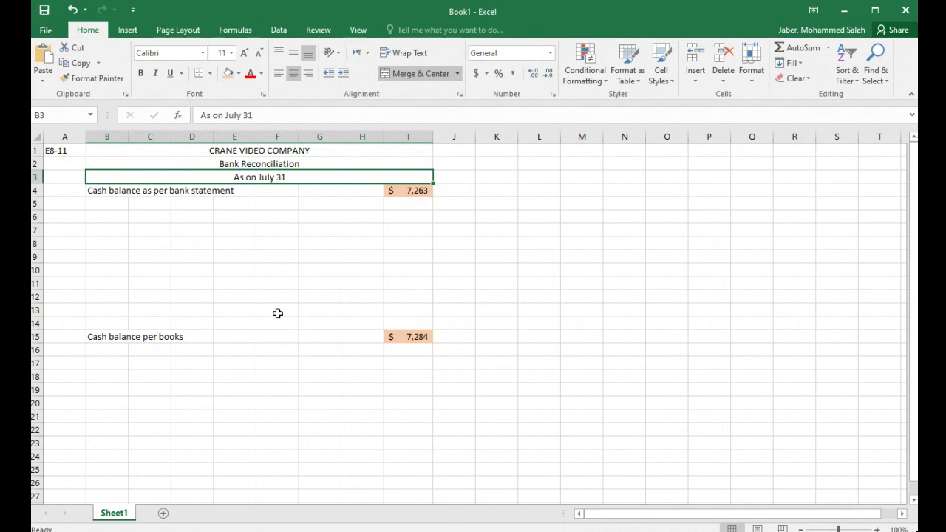
Enter the labels "Add:" in B5 and "Less:" in B10 under the bank statement balance.
left_click(112, 205)
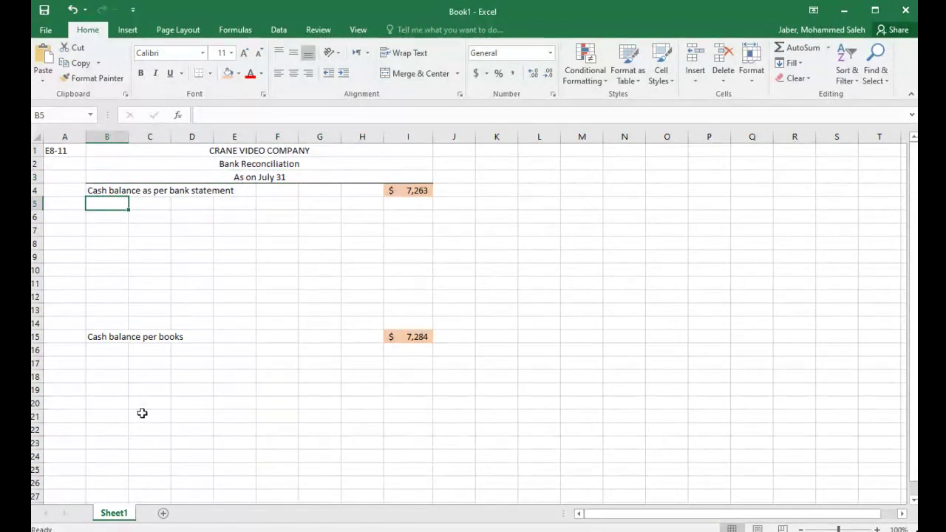
type("Add:")
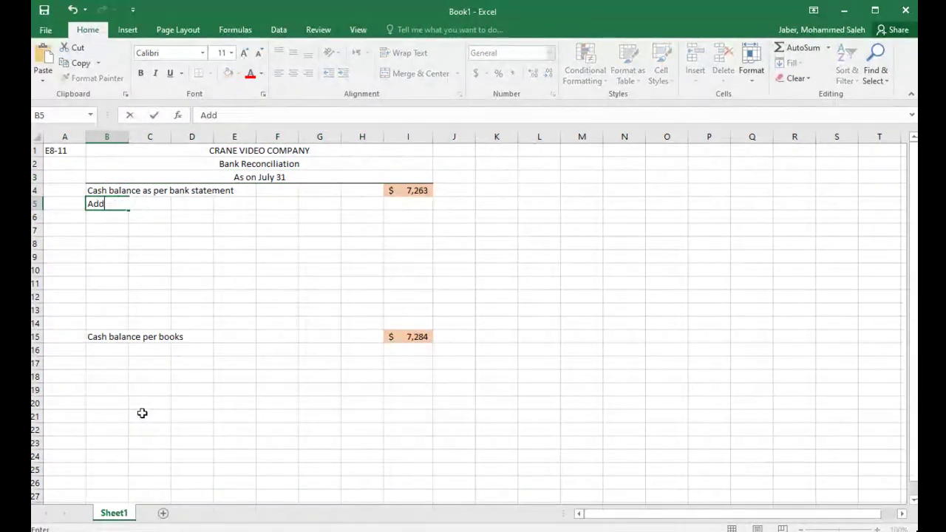
key("Return")
key("Return")
key("Return")
key("Return")
key("Return")
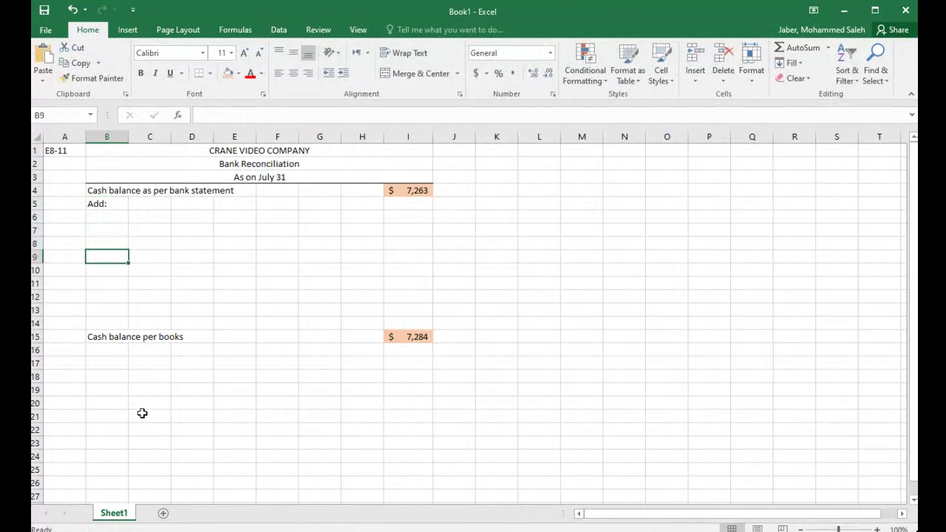
type("Less")
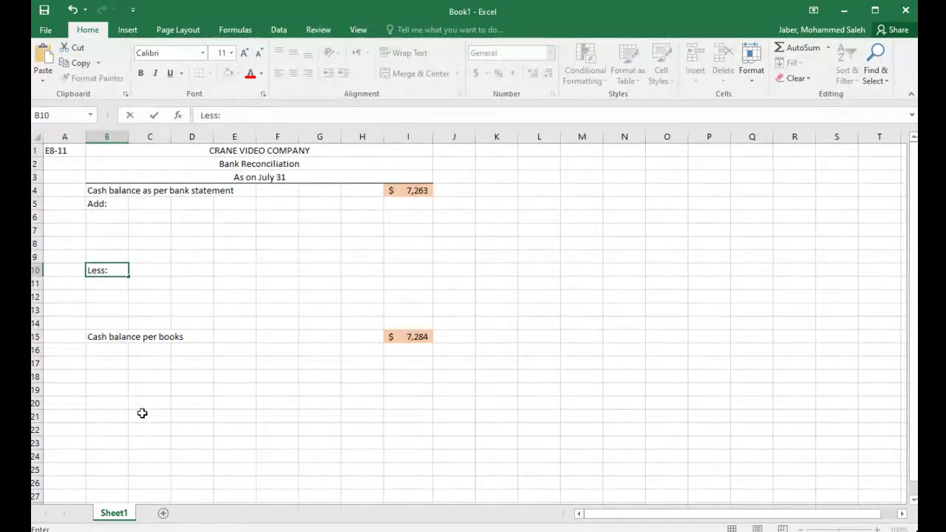
type(":")
key("Return")
Enter the labels "Add:" in B16 and "Less:" in B22 under the book balance.
key("Return")
key("Return")
key("Return")
key("Return")
key("Return")
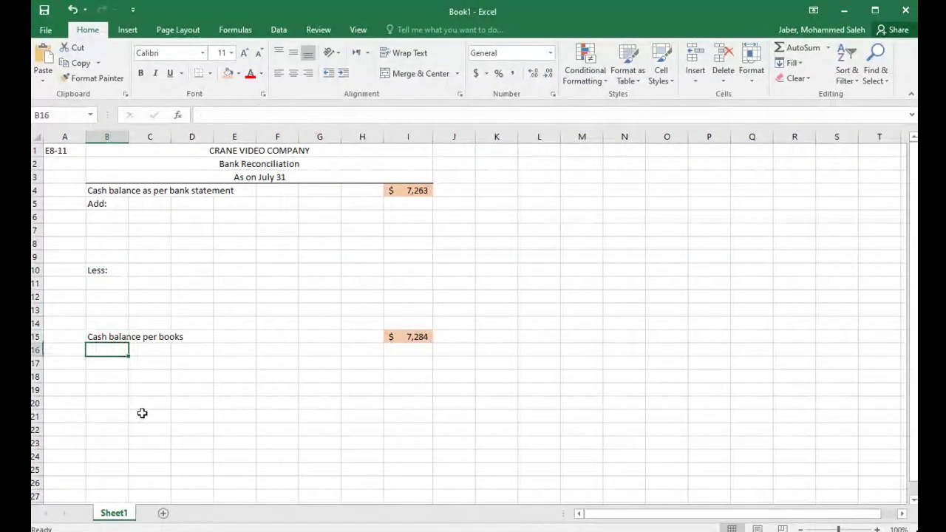
type("Add:")
key("Return")
key("Return")
key("Return")
key("Return")
key("Return")
key("Return")
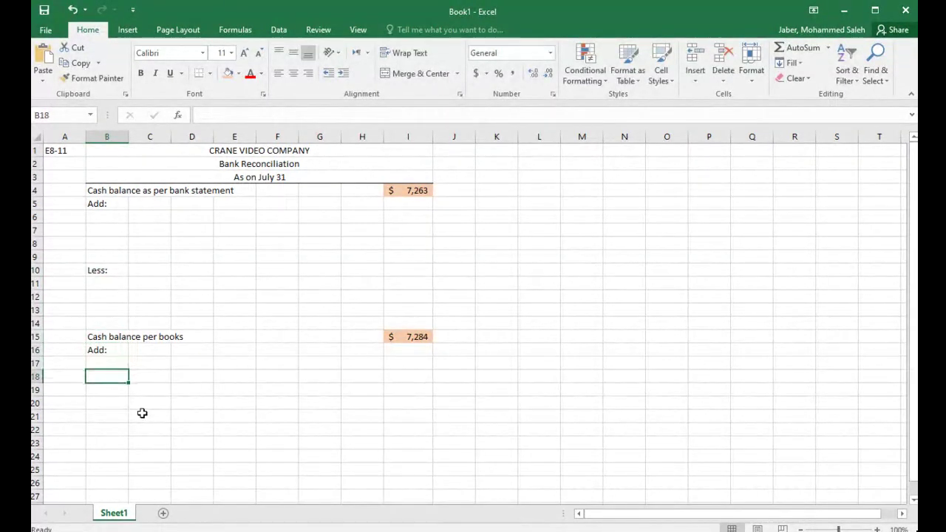
type("L")
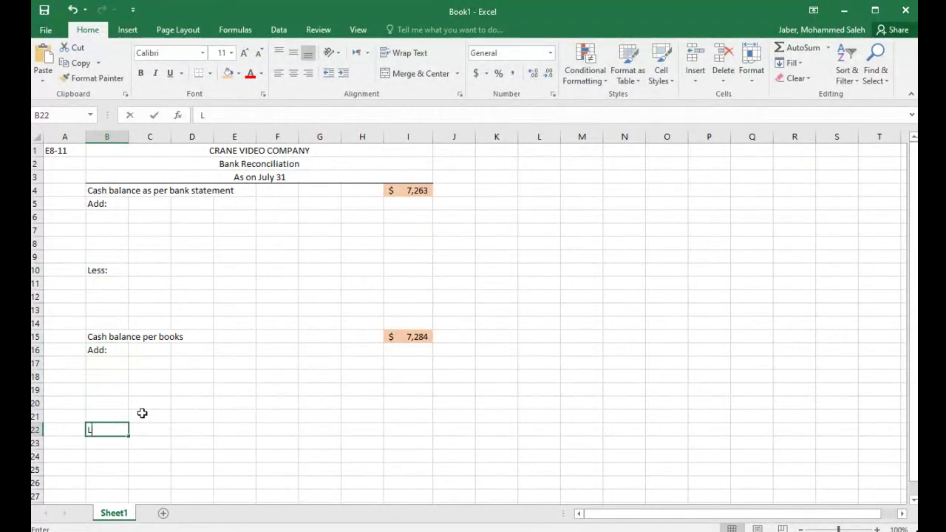
type("ess:")
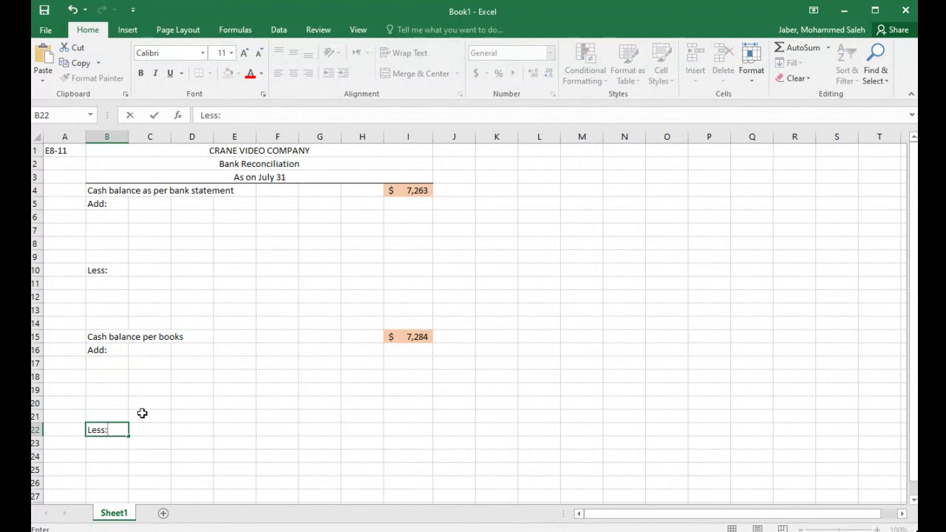
key("Return")
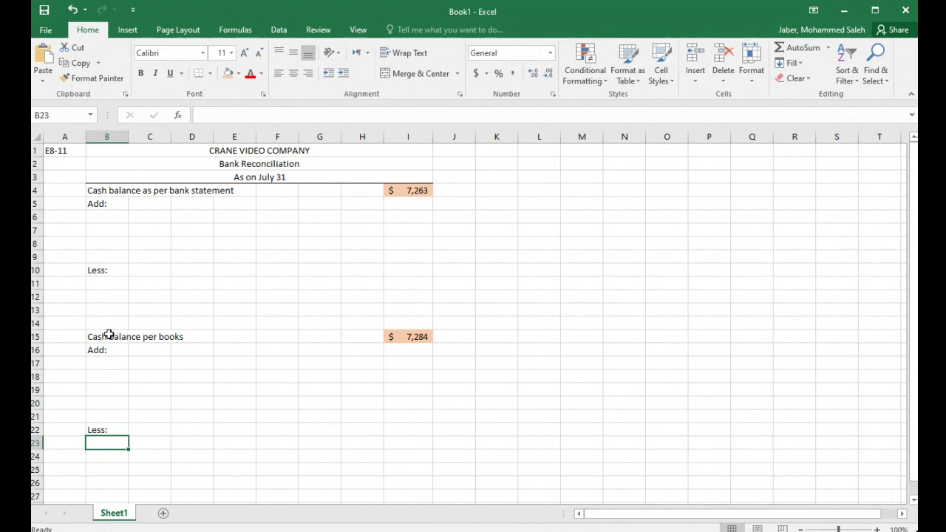
left_click_drag(110, 336, 174, 337)
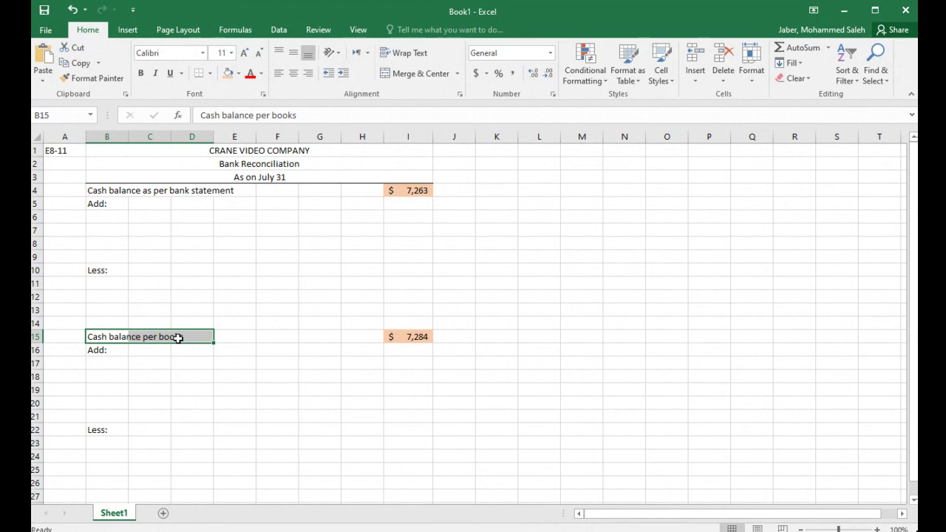
left_click(401, 338)
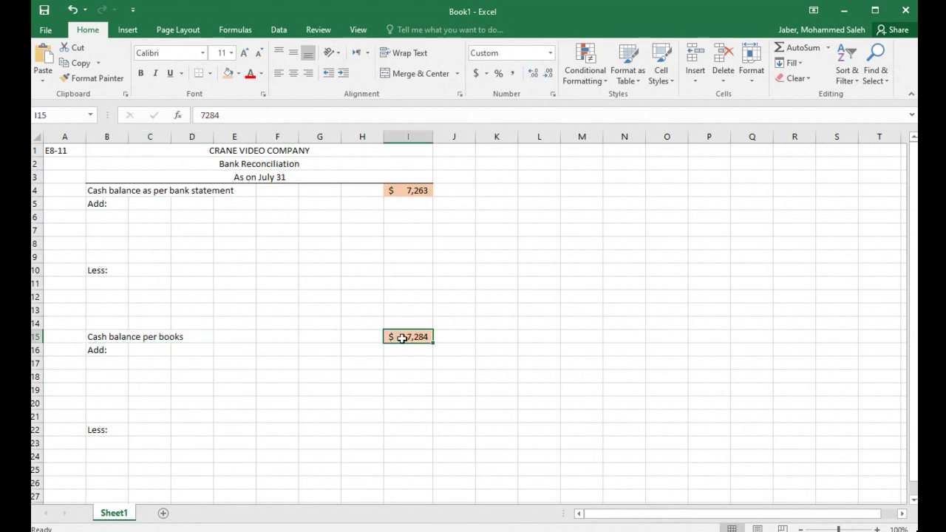
left_click_drag(93, 351, 151, 413)
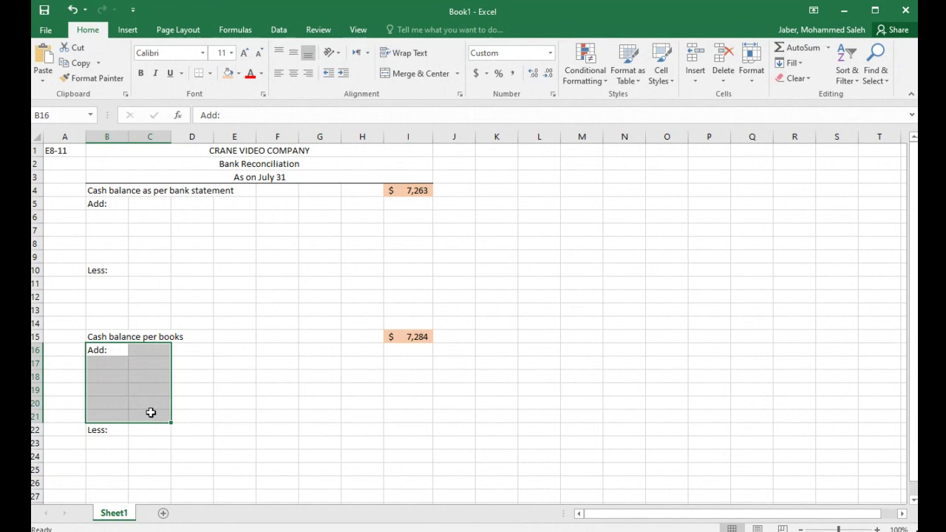
left_click_drag(93, 431, 229, 471)
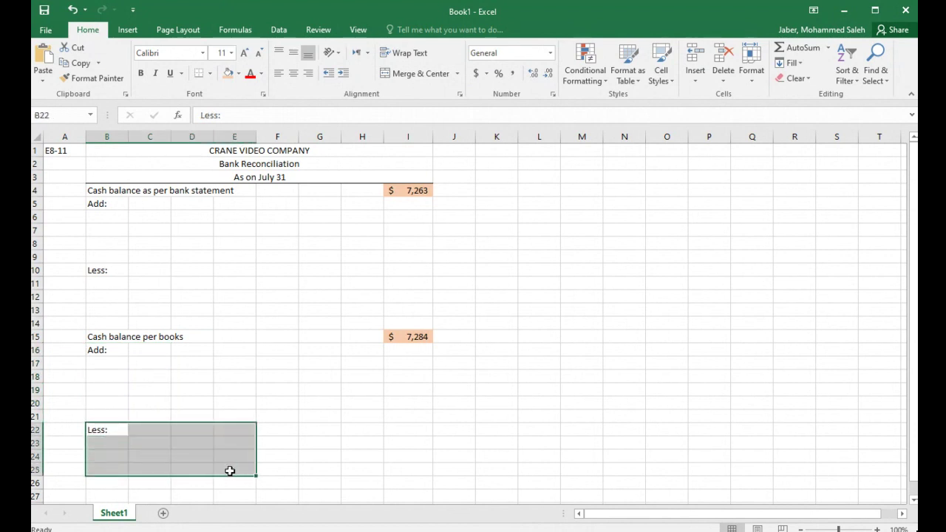
left_click(109, 433)
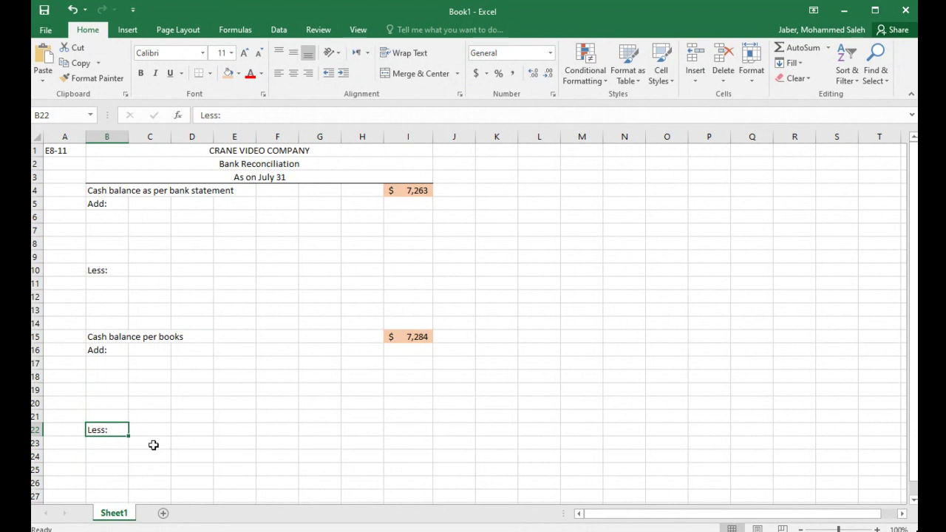
Enter "Bank Service Charge" in C22 as a deduction from the book balance, with the amount 28 in I22.
left_click(151, 433)
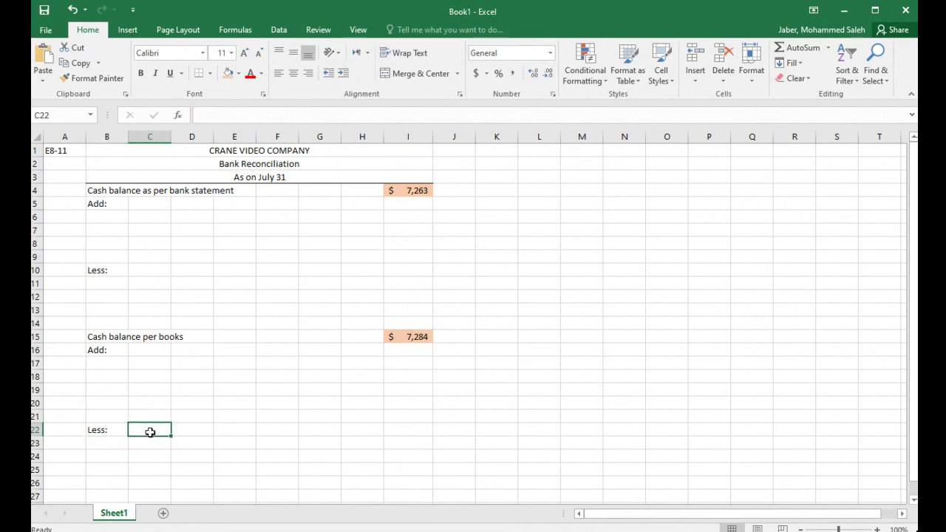
type("Ban")
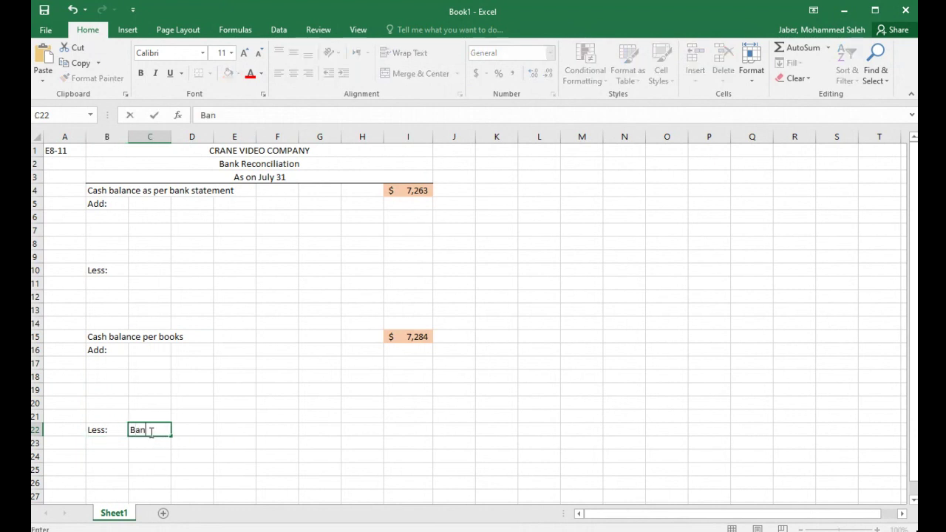
type("k Service")
type("harge")
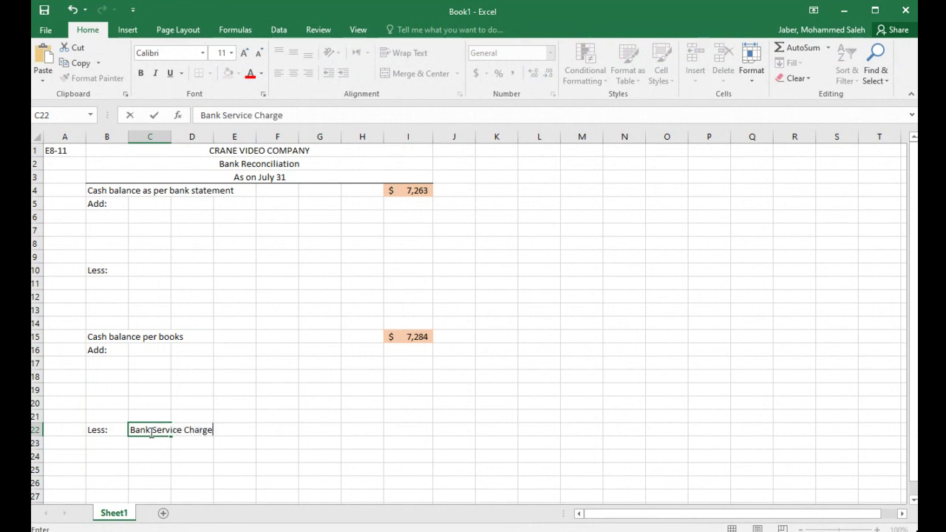
key("Tab")
key("Tab")
key("Tab")
key("Tab")
key("Tab")
key("Tab")
type("28")
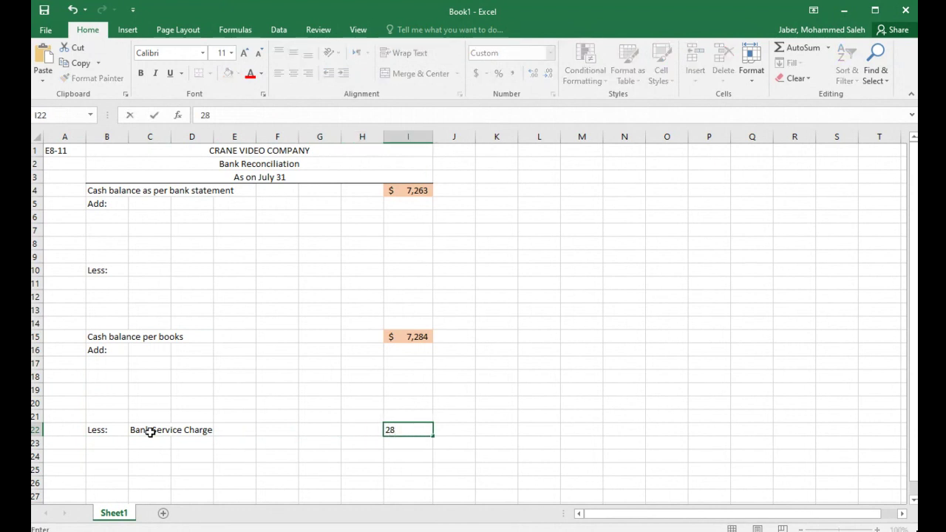
key("ctrl+Return")
left_click(150, 437)
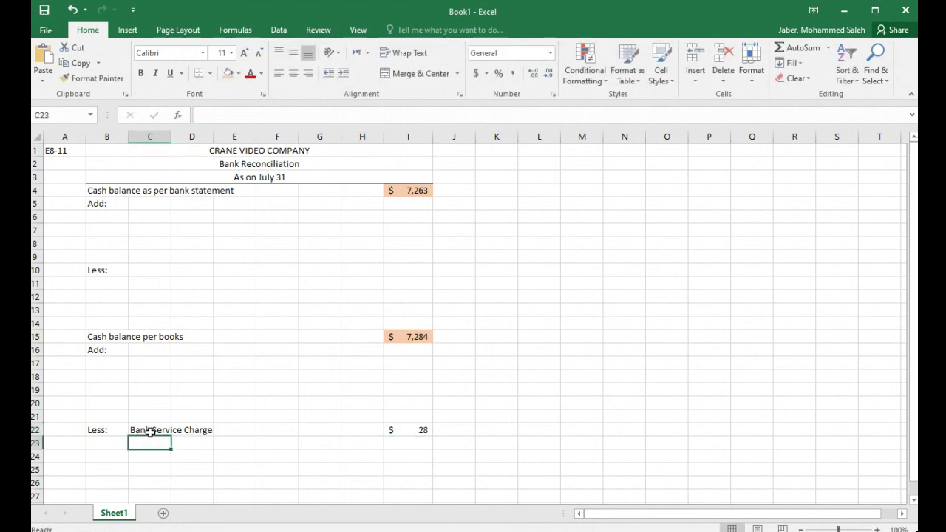
Change the bank service charge amount in I22 to a negative value, (28).
left_click(416, 429)
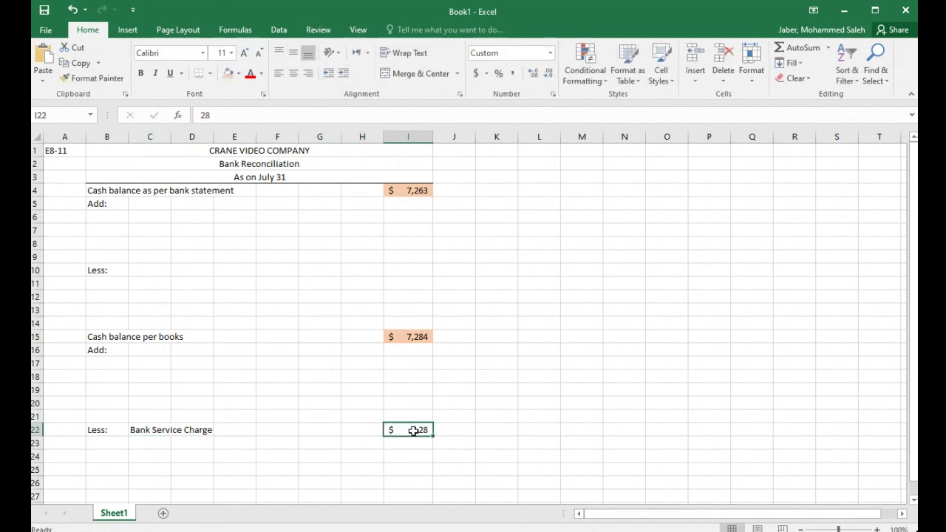
left_click(200, 115)
type("(28")
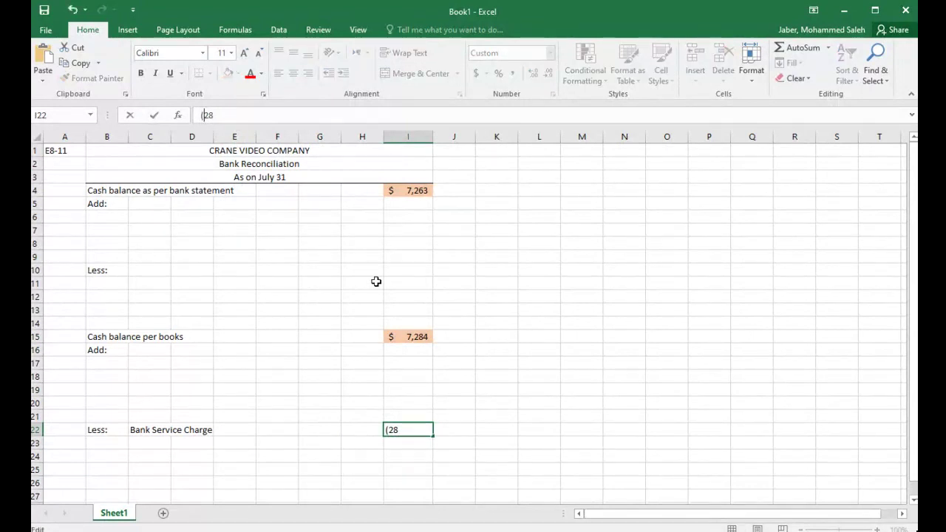
type(")")
key("Return")
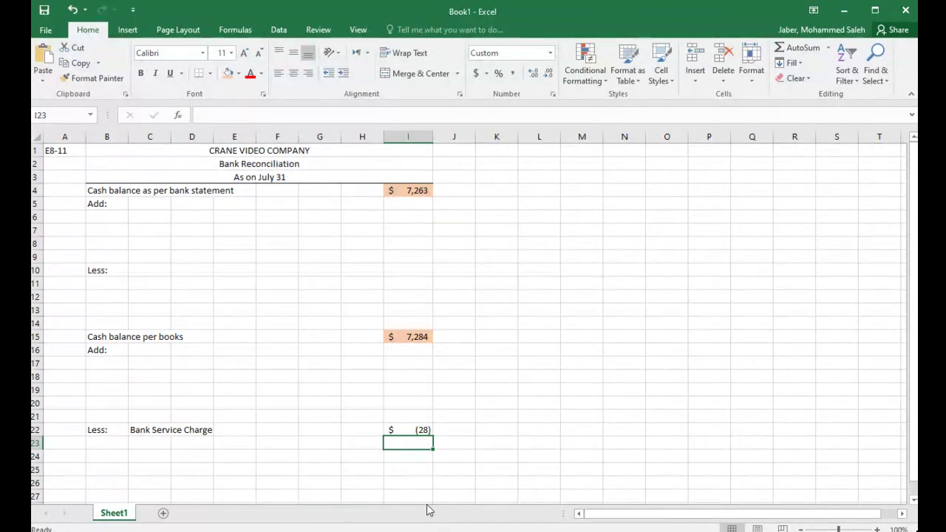
left_click(427, 338)
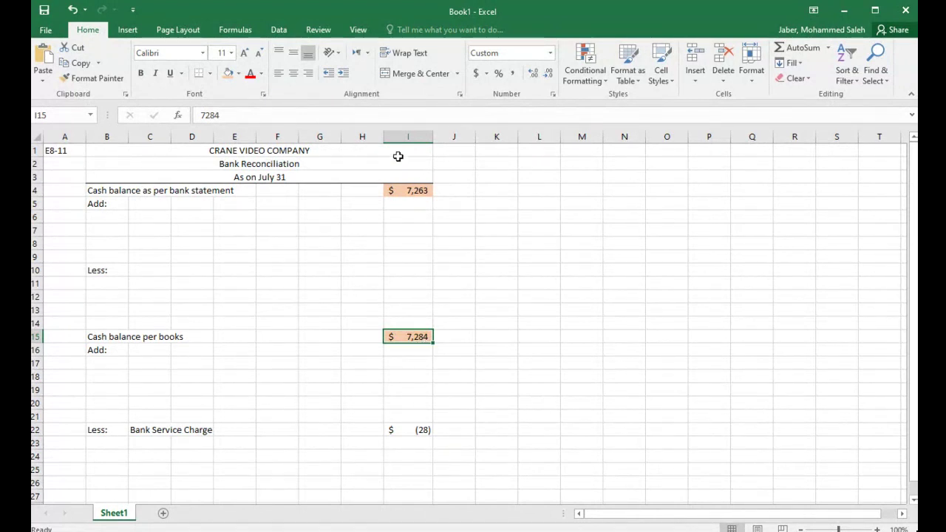
left_click(397, 194)
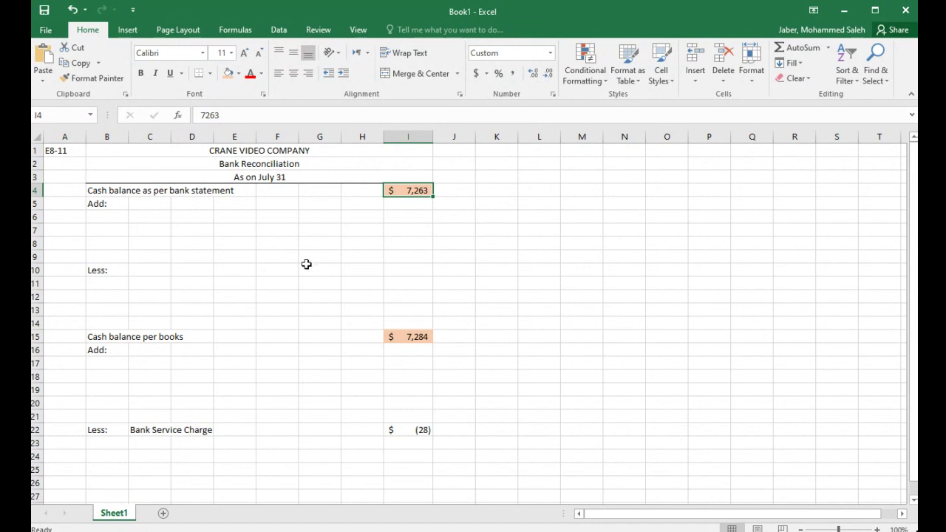
left_click_drag(123, 337, 405, 337)
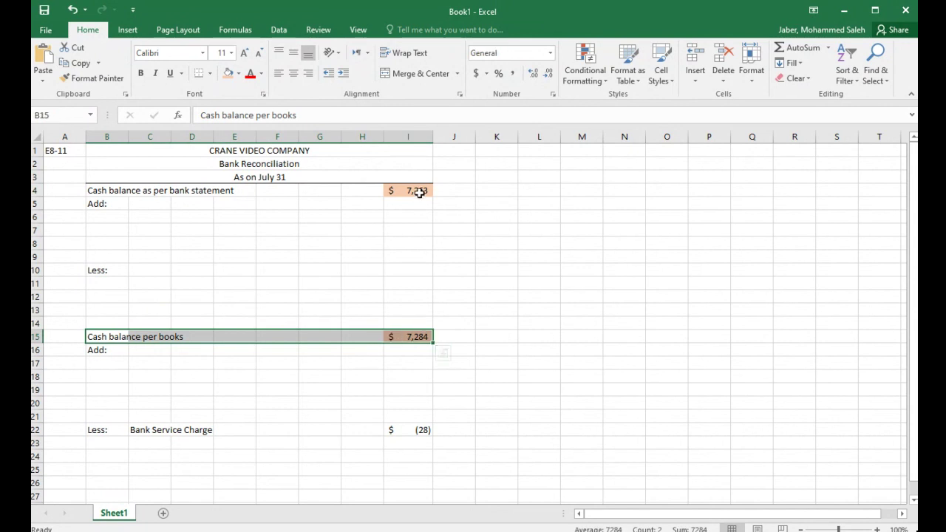
mouse_move(418, 190)
left_mouse_down()
mouse_move(94, 204)
mouse_move(102, 194)
mouse_move(410, 179)
mouse_move(418, 190)
left_mouse_up()
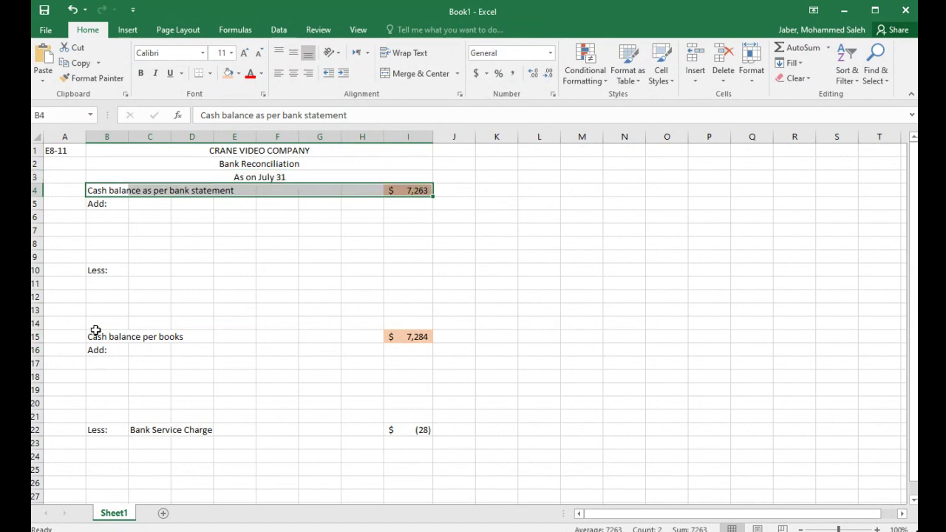
left_click_drag(95, 337, 417, 337)
left_click_drag(110, 191, 419, 191)
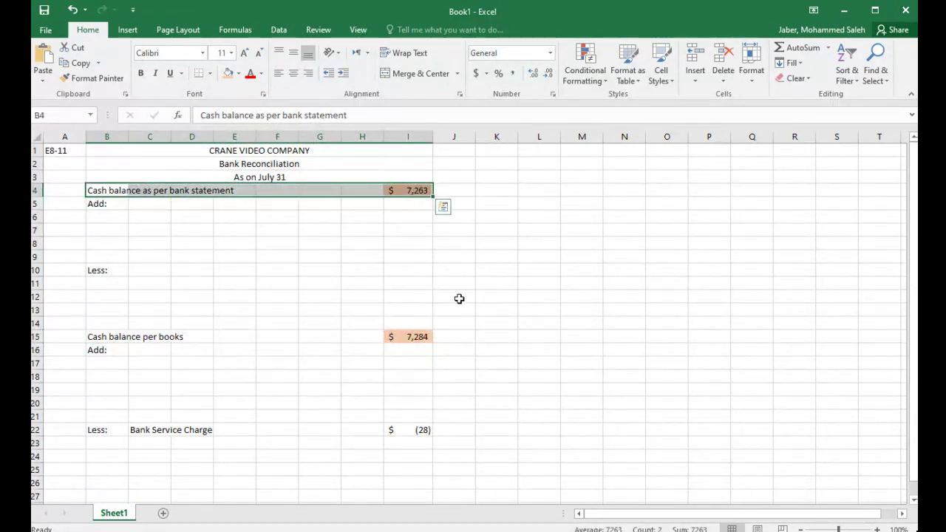
left_click_drag(93, 205, 403, 202)
left_click_drag(100, 271, 422, 279)
Enter "Deposits in transit" in C5 as an addition to the bank statement balance, with the amount 1300 in I5.
left_click(166, 206)
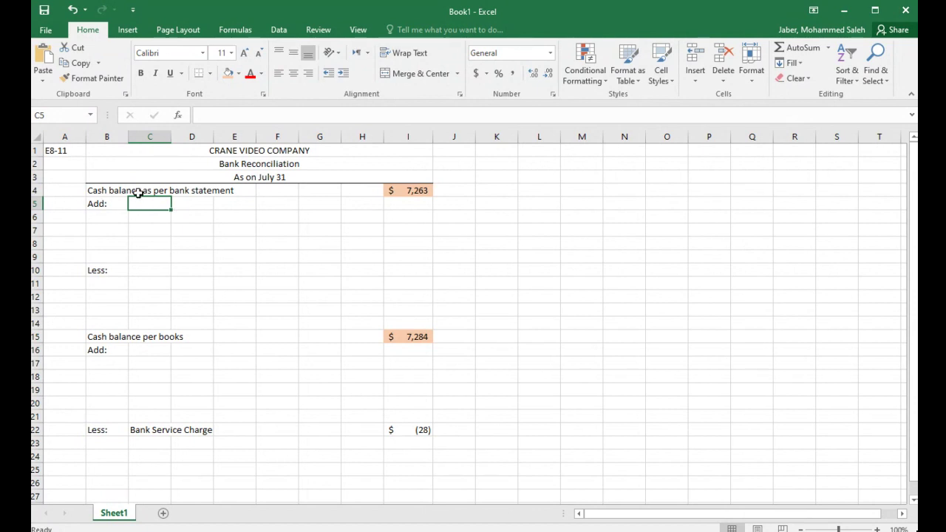
type("Deposit")
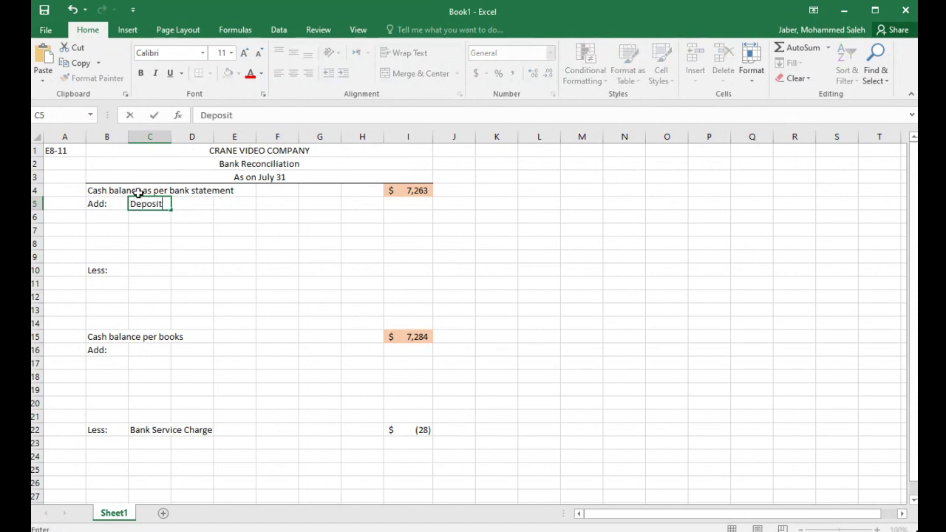
type("s in transit")
key("Return")
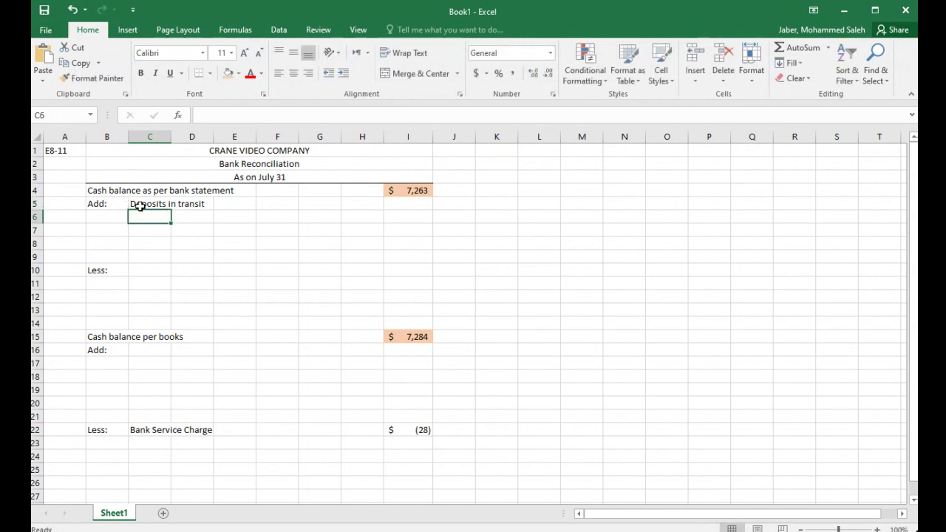
left_click_drag(151, 206, 185, 205)
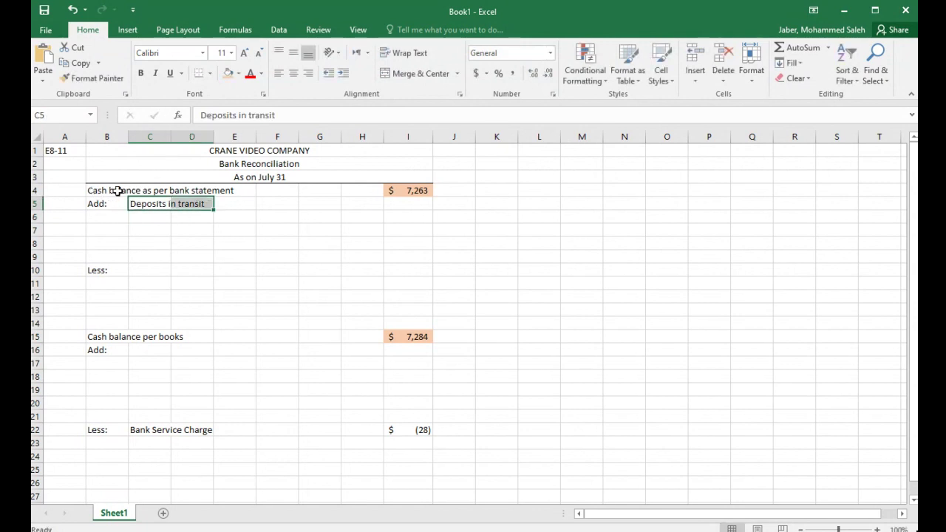
left_click_drag(99, 205, 207, 205)
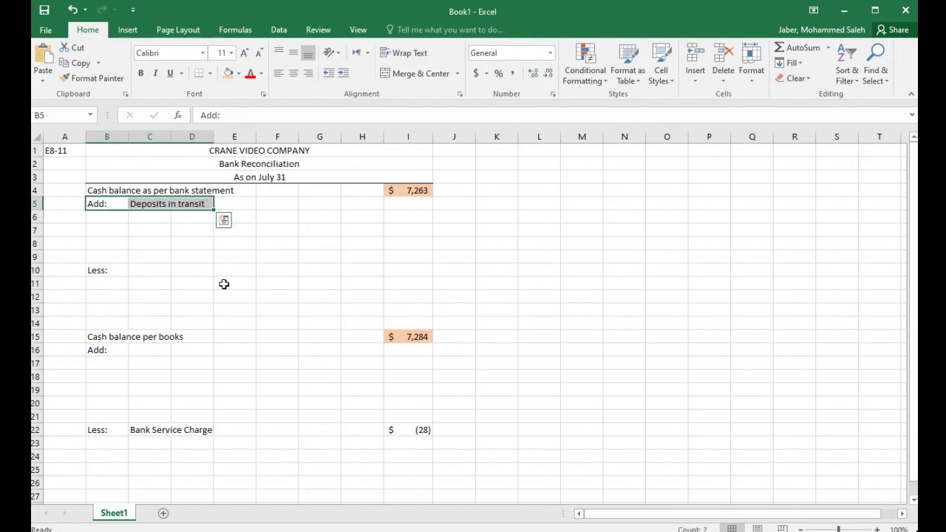
left_click(410, 204)
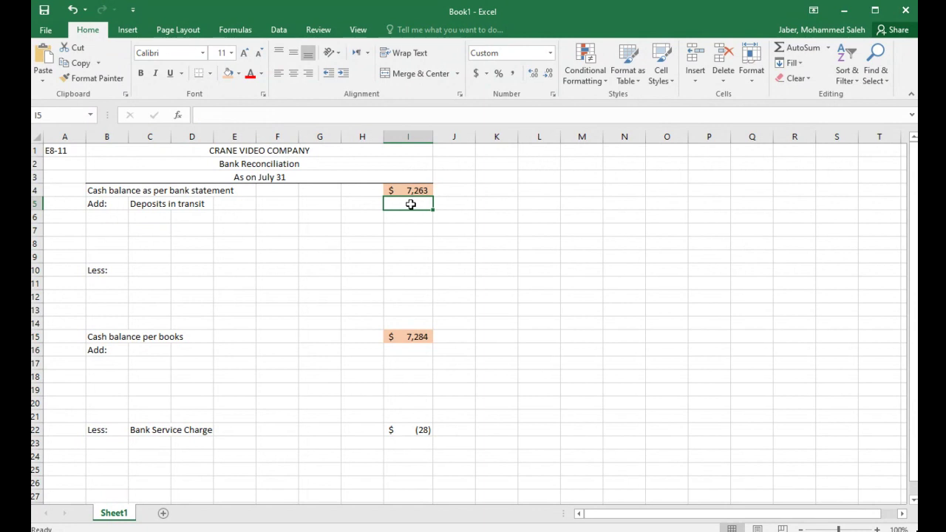
type("1300")
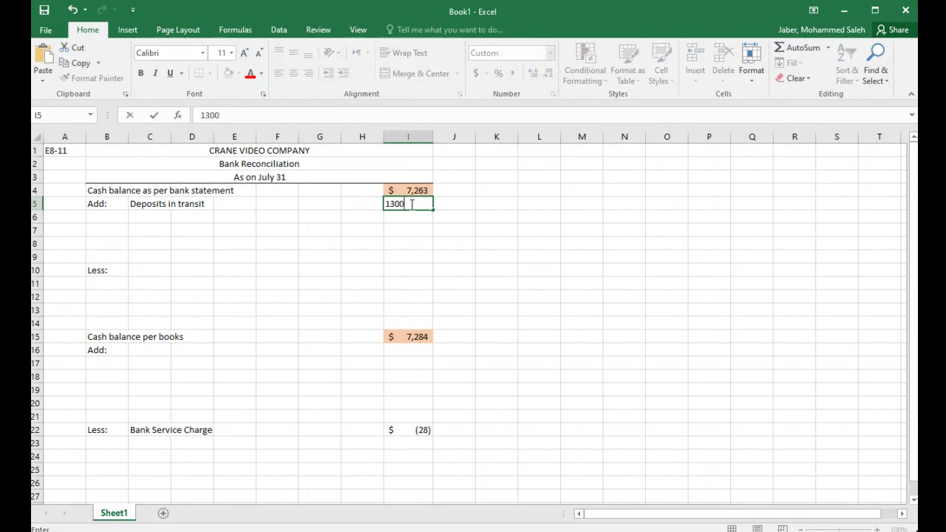
key("Return")
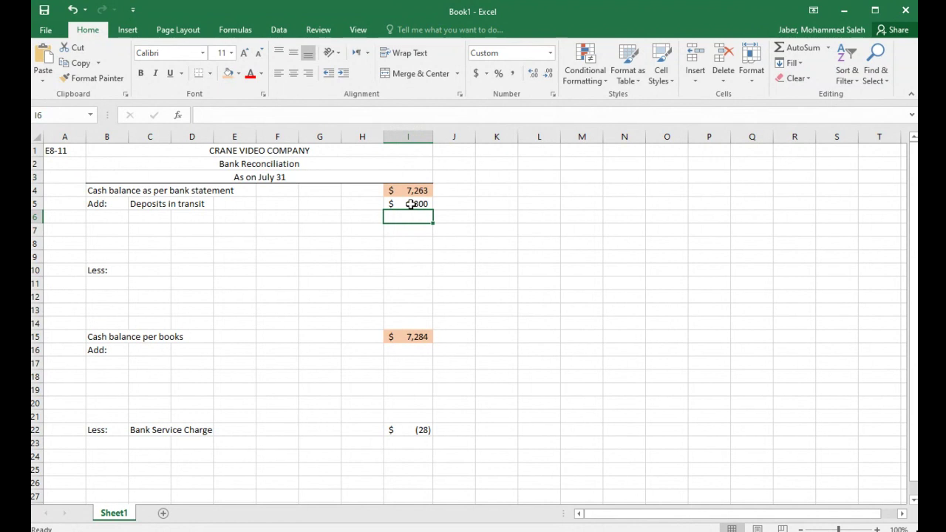
left_click(411, 191)
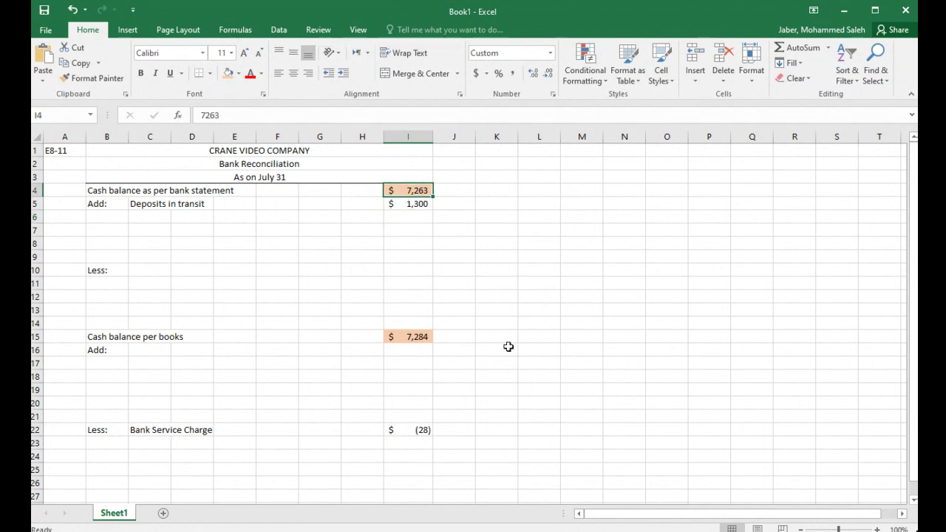
left_click(395, 343)
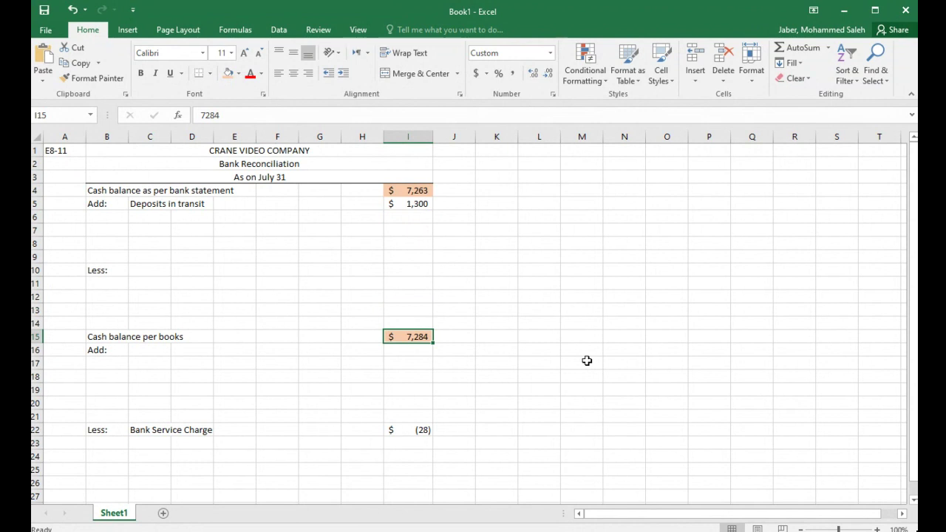
left_click(408, 192)
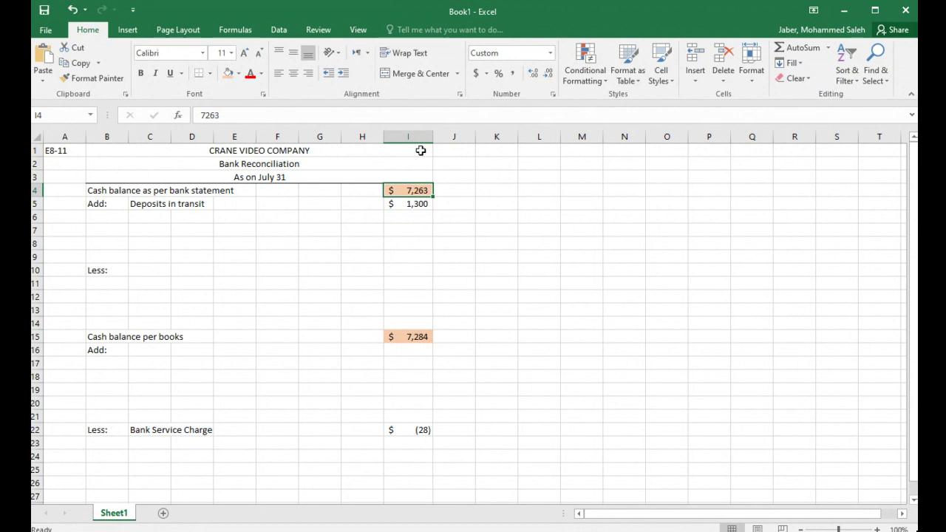
left_click_drag(86, 336, 421, 336)
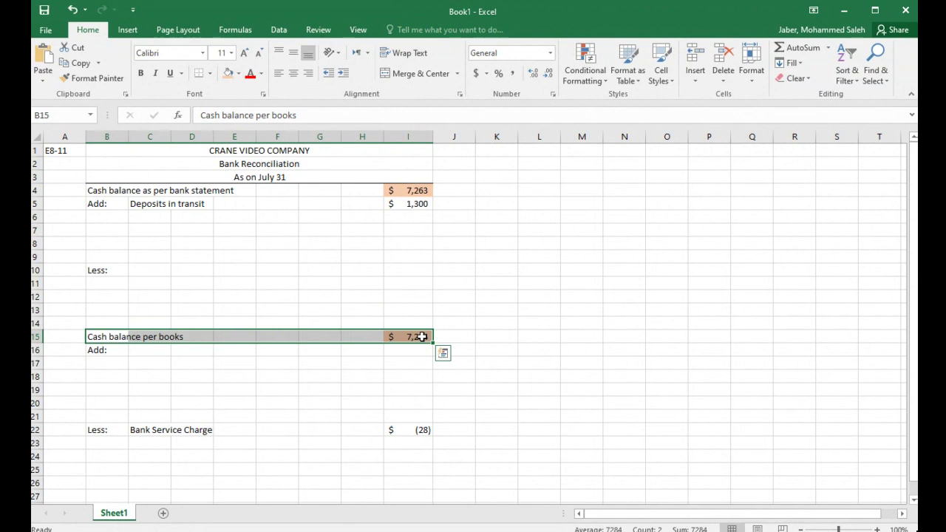
left_click(90, 351)
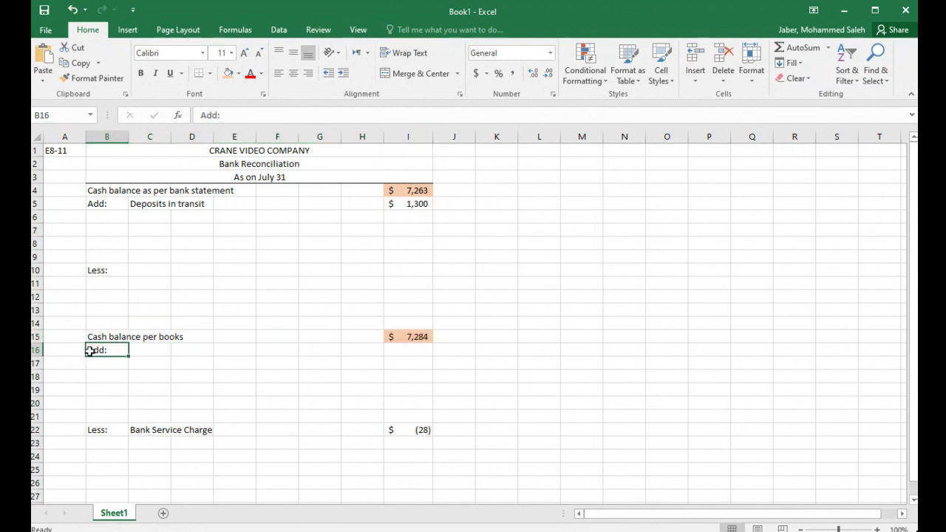
left_click(95, 429)
left_click(94, 348)
Enter "Collection of a note receivable" in C16 under the book balance, with the breakdown "(700 + 36 - 20)" in C17.
left_click(159, 351)
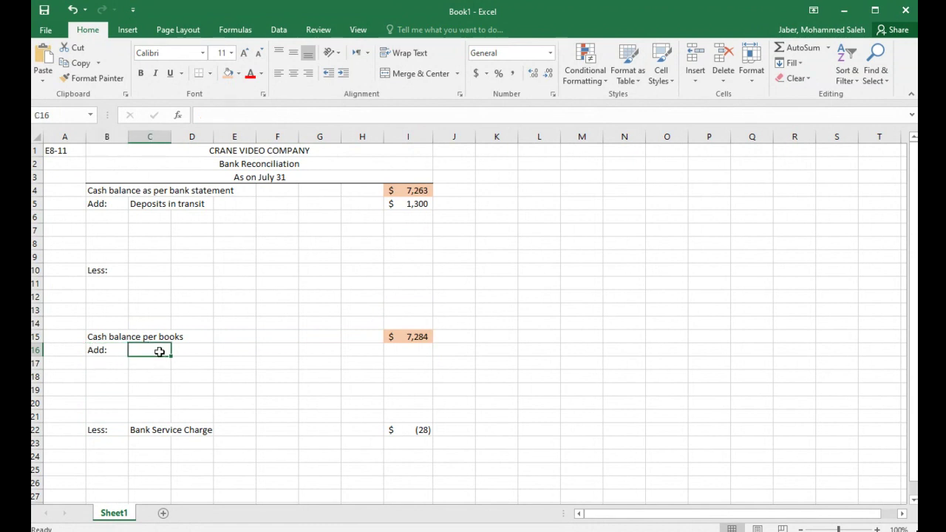
type("Collec")
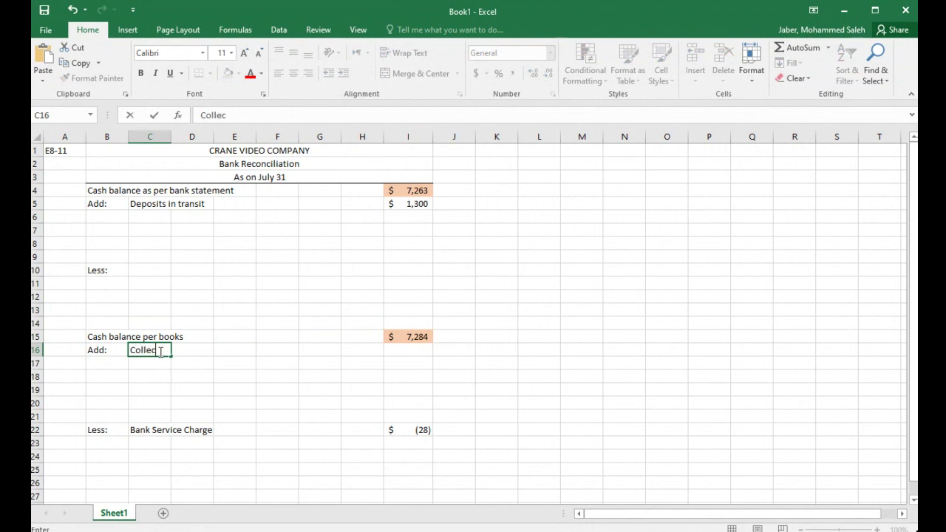
type("tion of a note ")
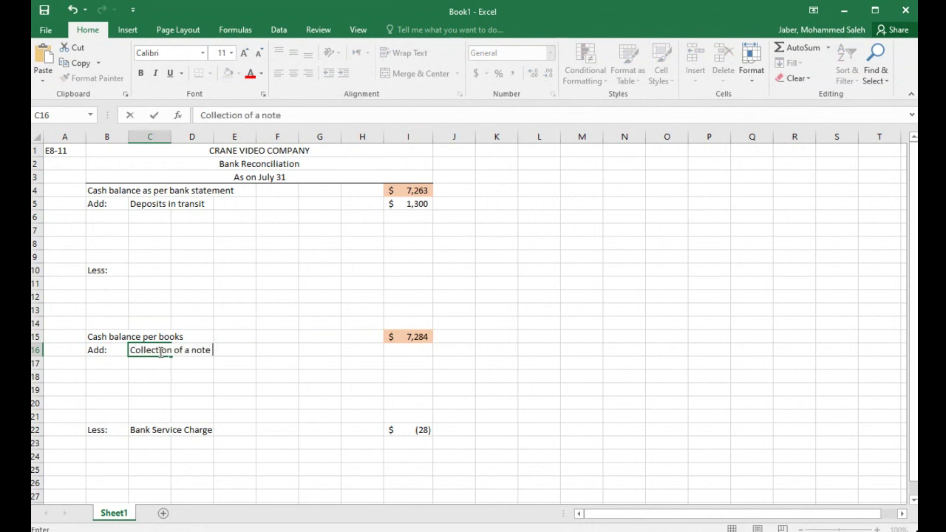
type("receivab")
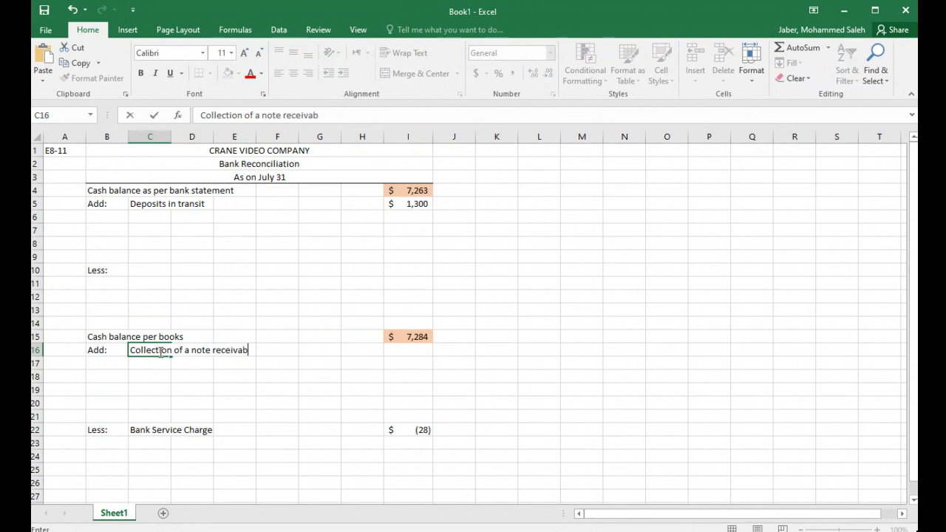
type("le")
left_click(151, 363)
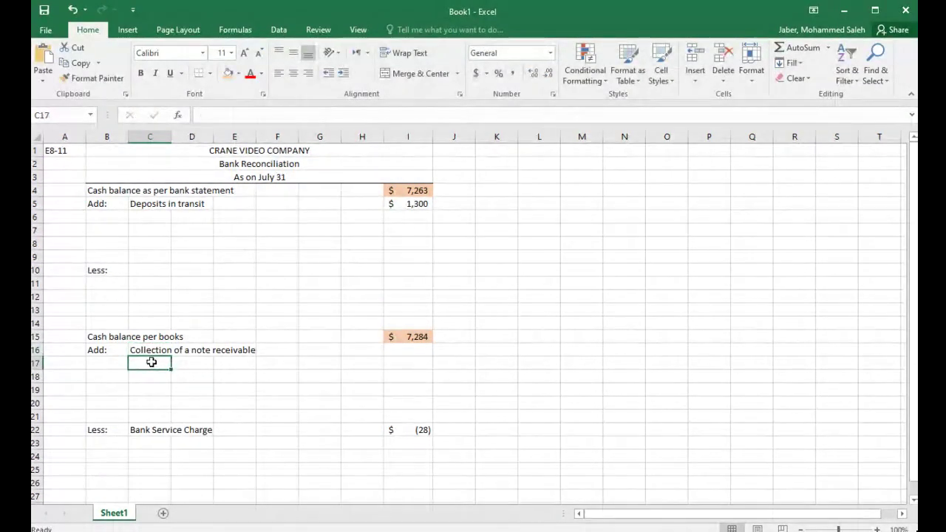
type("(")
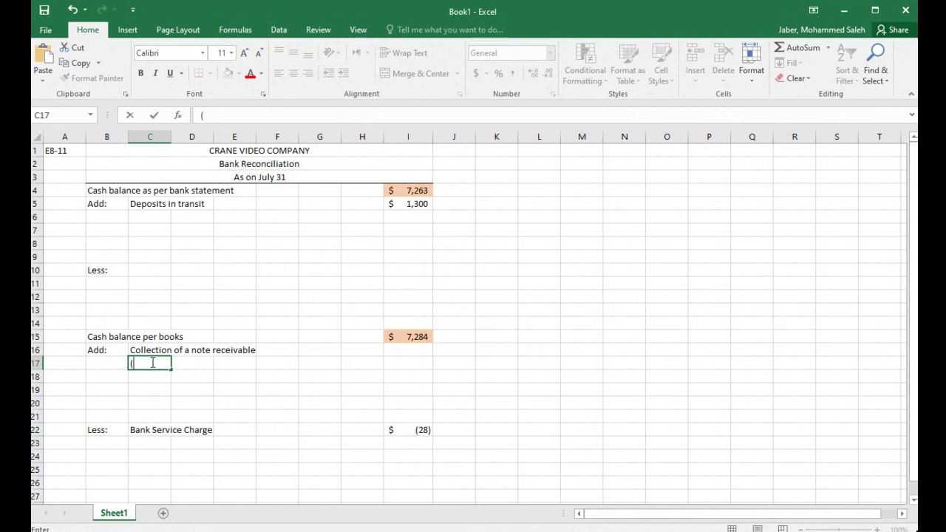
type("700 + 36 - 20")
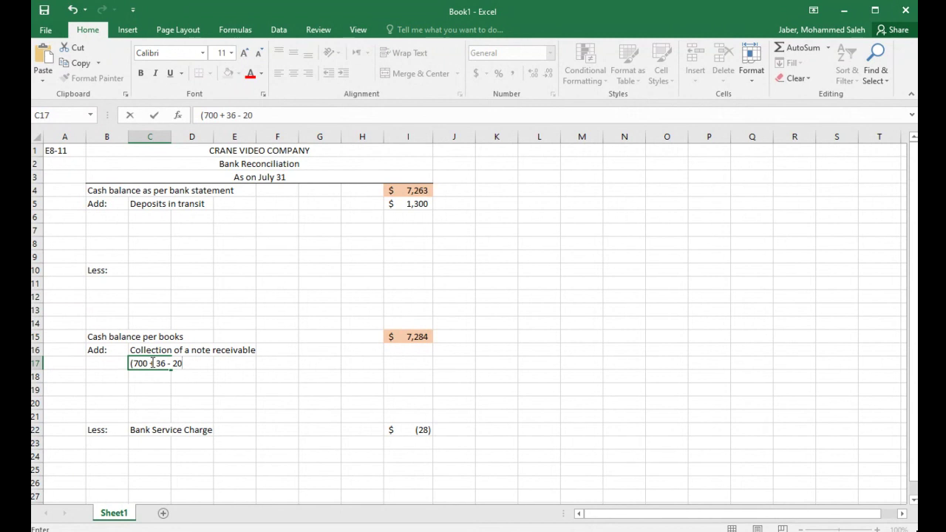
type(")")
Calculate the note collection amount in I16 with the formula =700+36-20.
left_click(392, 351)
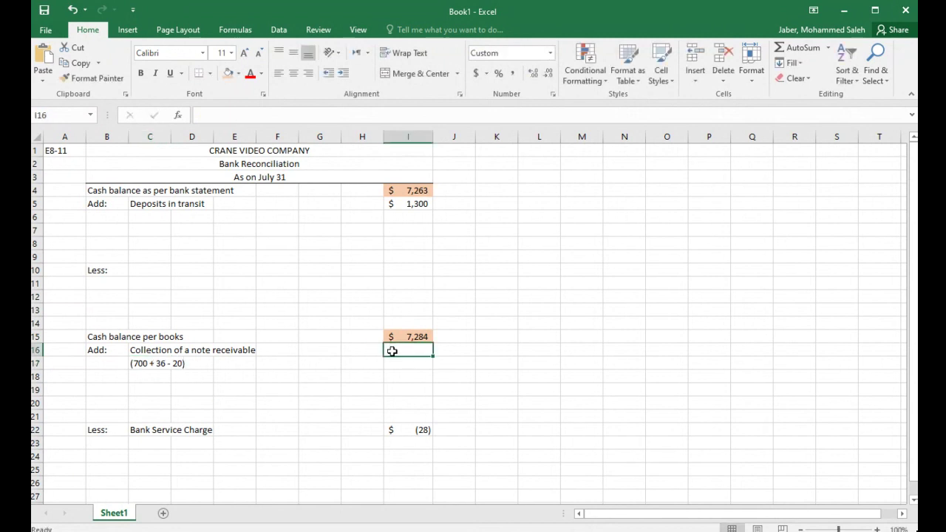
type("=7")
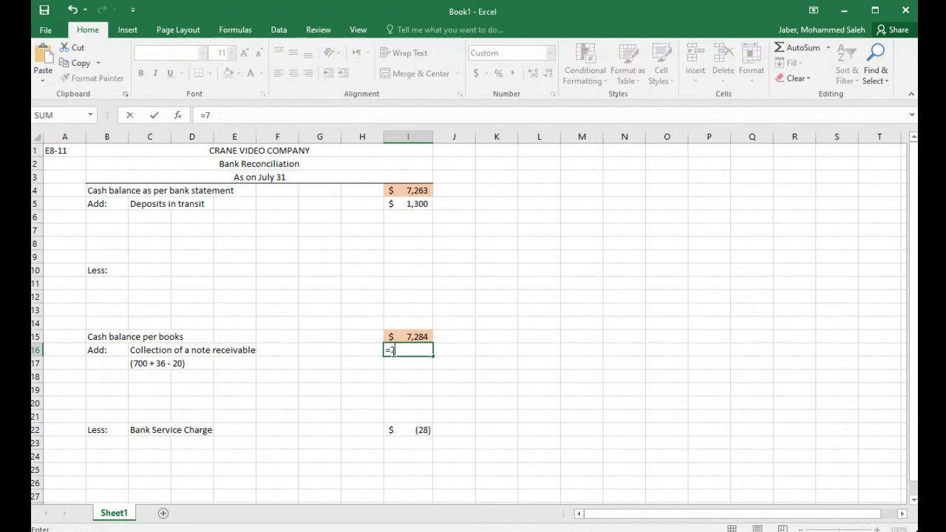
type("00+36-20")
key("Return")
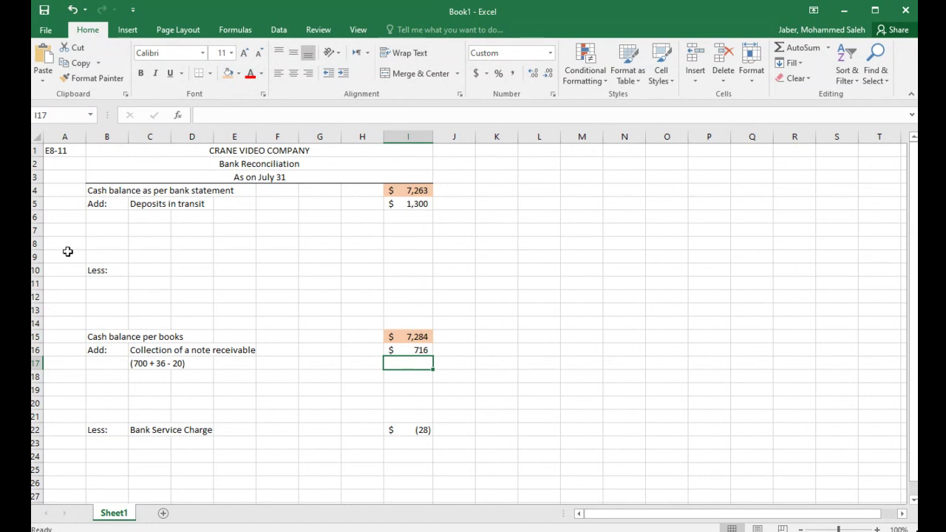
left_click_drag(92, 272, 275, 279)
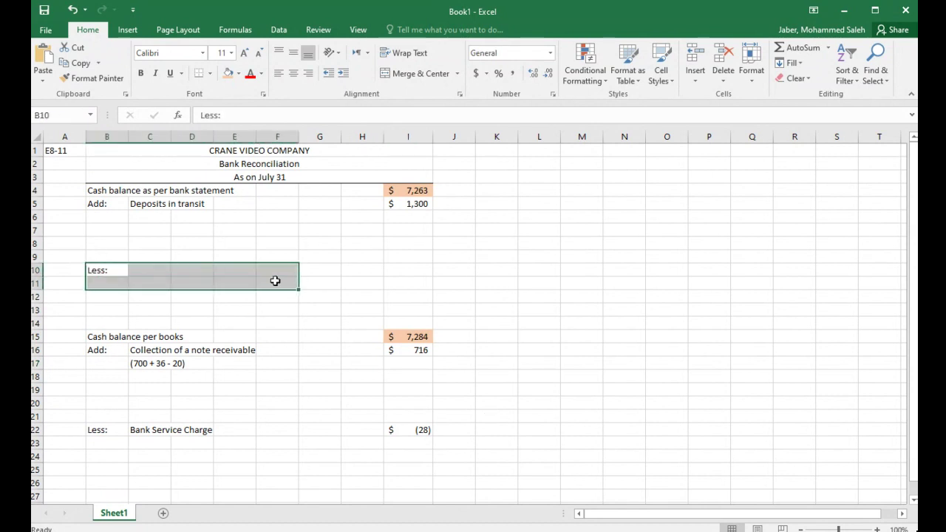
left_click_drag(92, 191, 254, 190)
left_click(109, 273)
left_click_drag(109, 273, 308, 293)
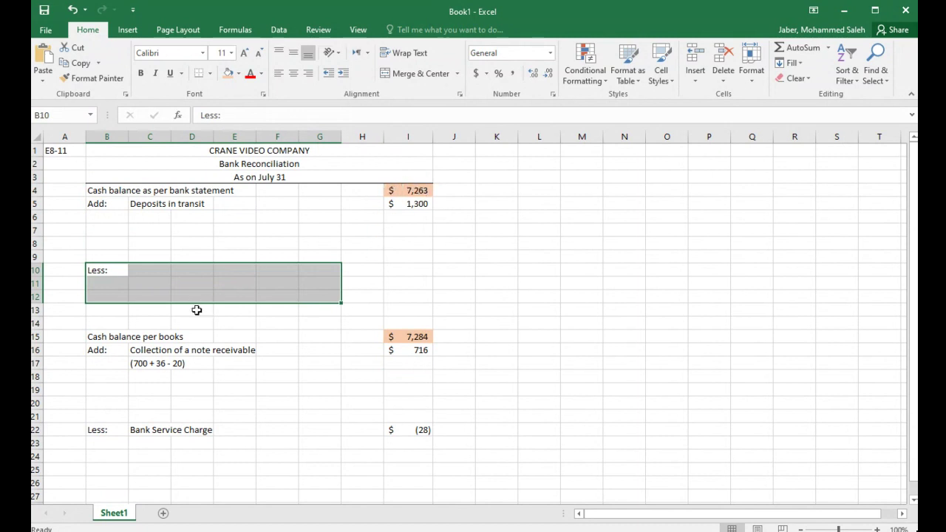
Enter "Outstanding Checks" in C10 as a deduction from the bank statement balance, with the amount 591 in I10.
left_click(144, 274)
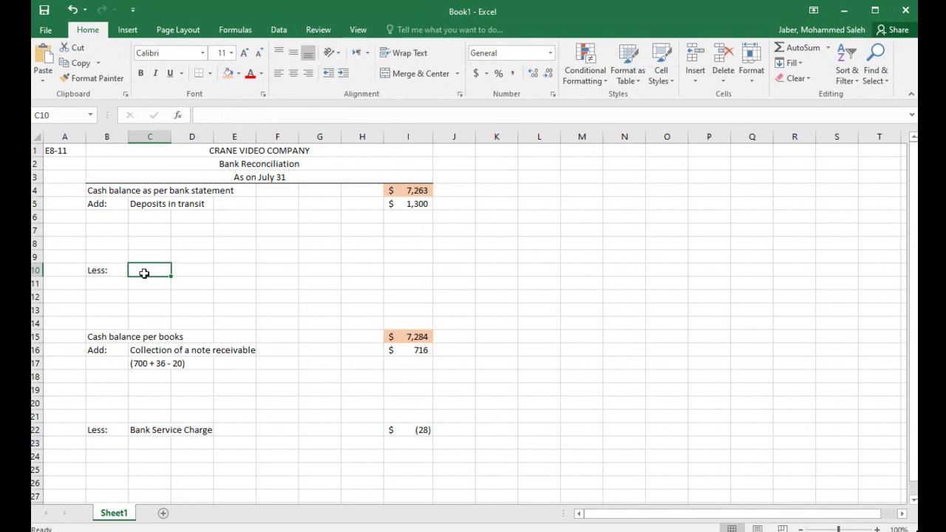
type("Out")
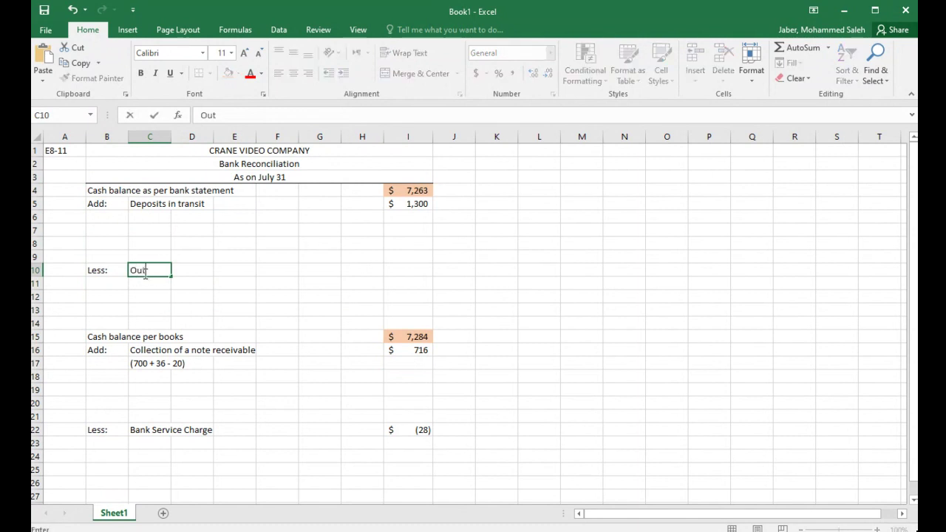
type("standing Checks")
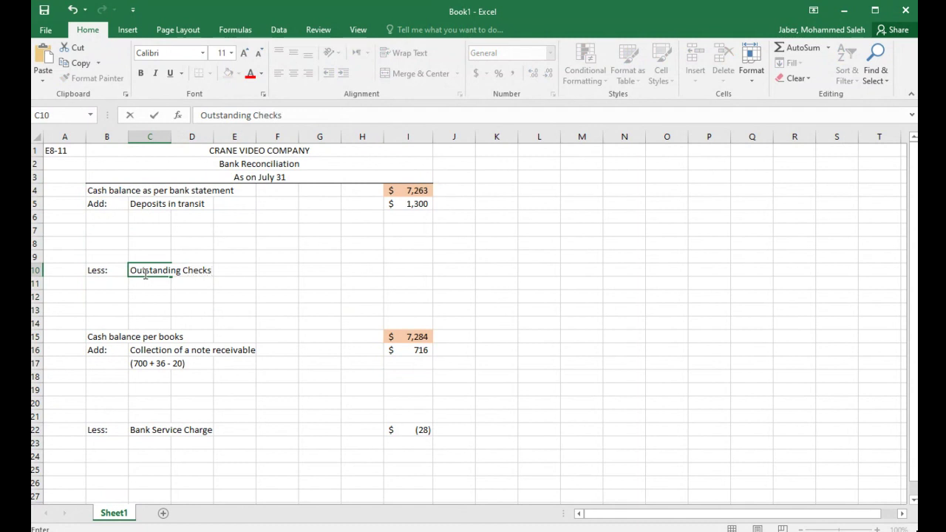
key("Tab")
key("Tab")
key("Tab")
key("Tab")
key("Tab")
key("Tab")
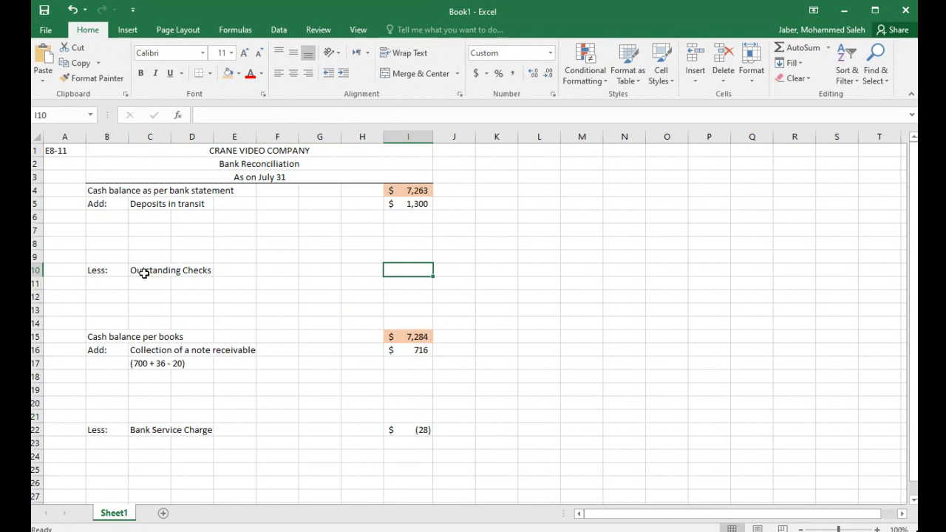
type("591")
key("Return")
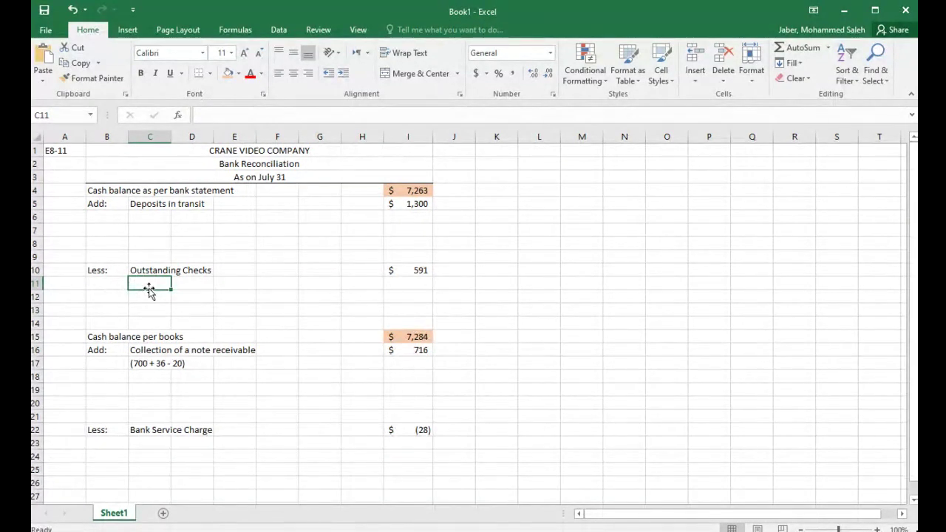
Enter the label "Adjusted balance per bank statement" in B11, below the outstanding checks line.
left_click(95, 282)
type("A")
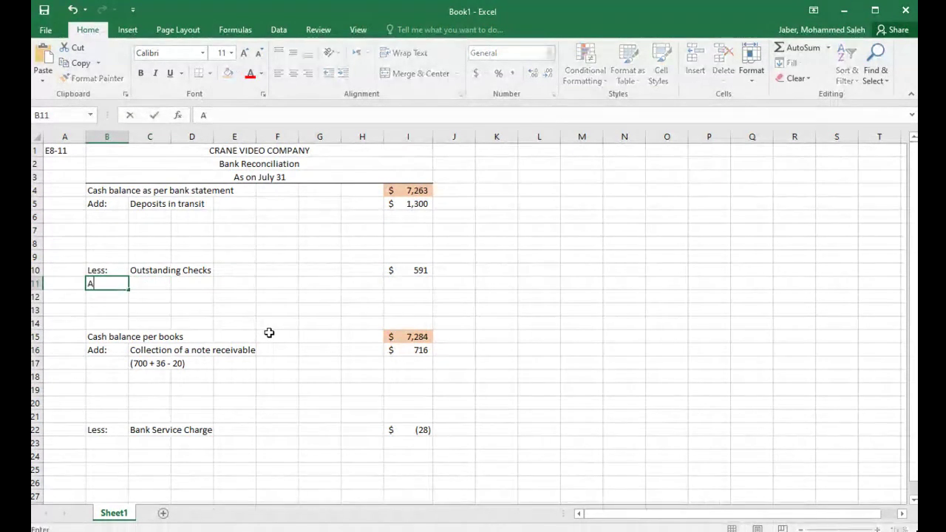
type("djuste")
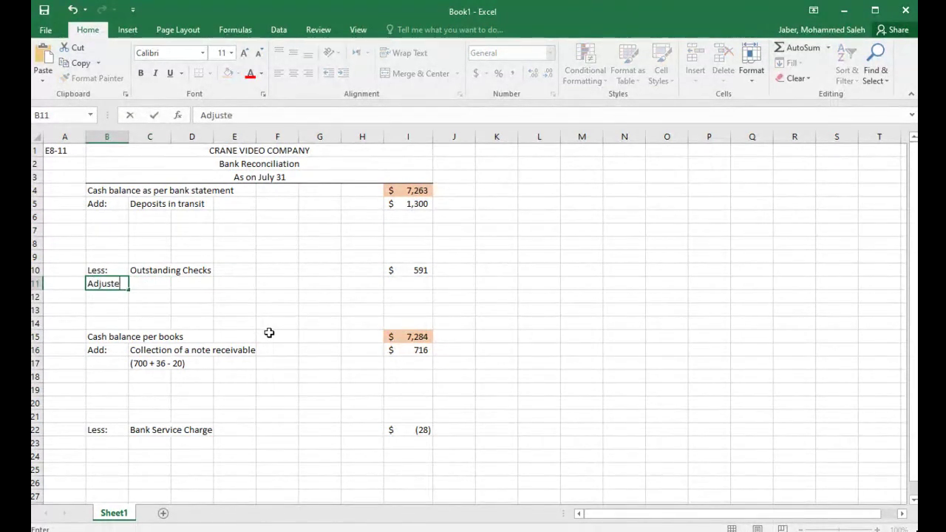
type("d balance pe")
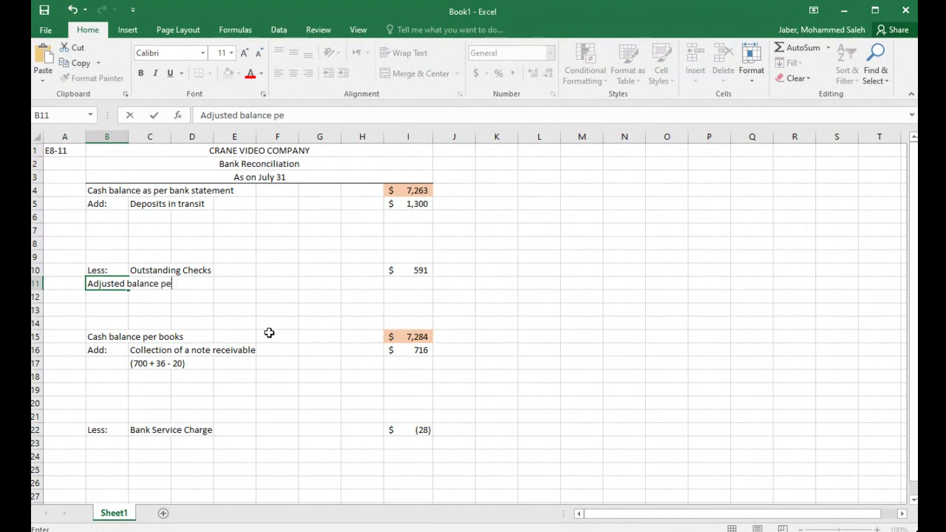
type("r bank stateme")
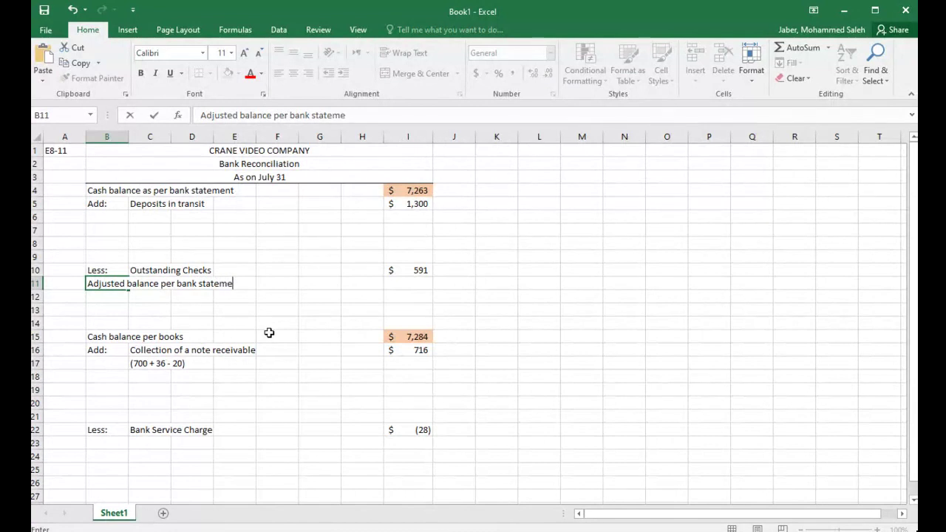
type("nt")
Enter the label "Adjusted balance per books" in B23, below the bank service charge line.
left_click(122, 442)
type("A")
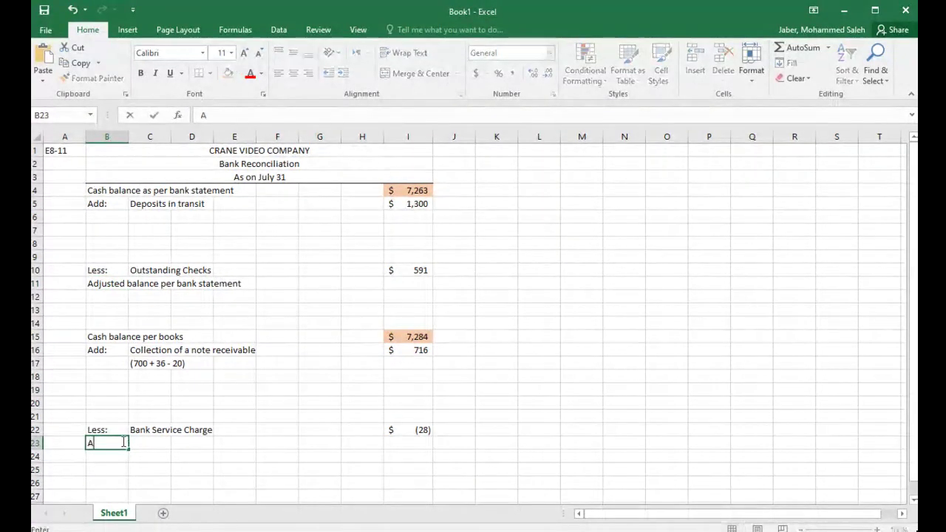
type("djusted")
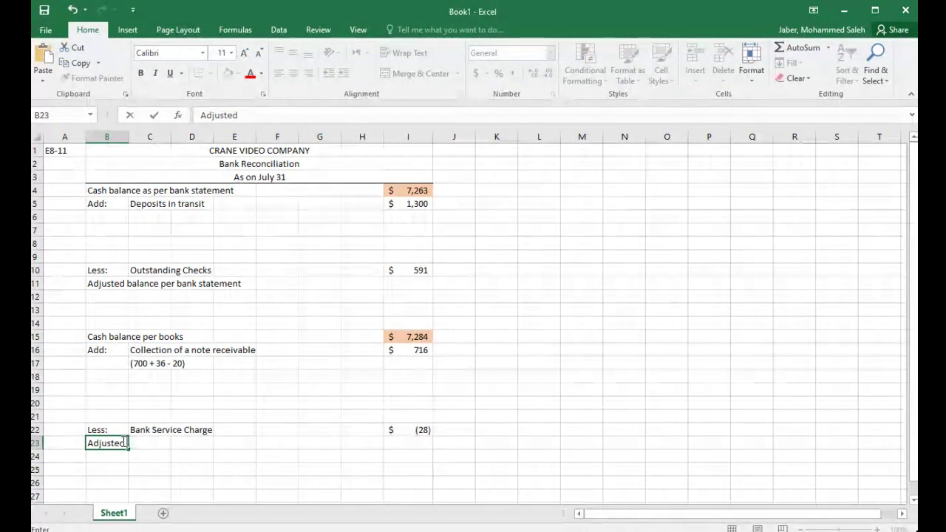
type(" balance per ")
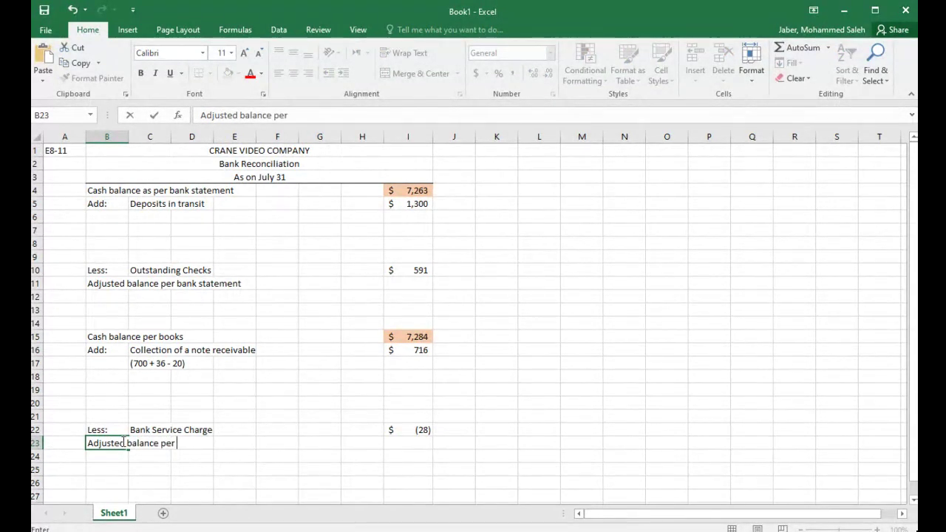
type("book")
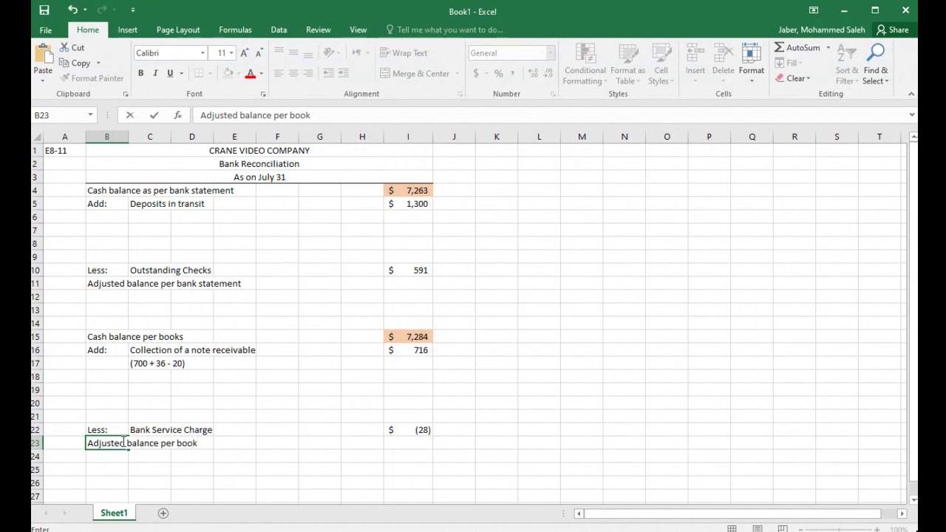
type("s")
key("Right")
key("Right")
key("Right")
key("Right")
key("Right")
key("Right")
key("Right")
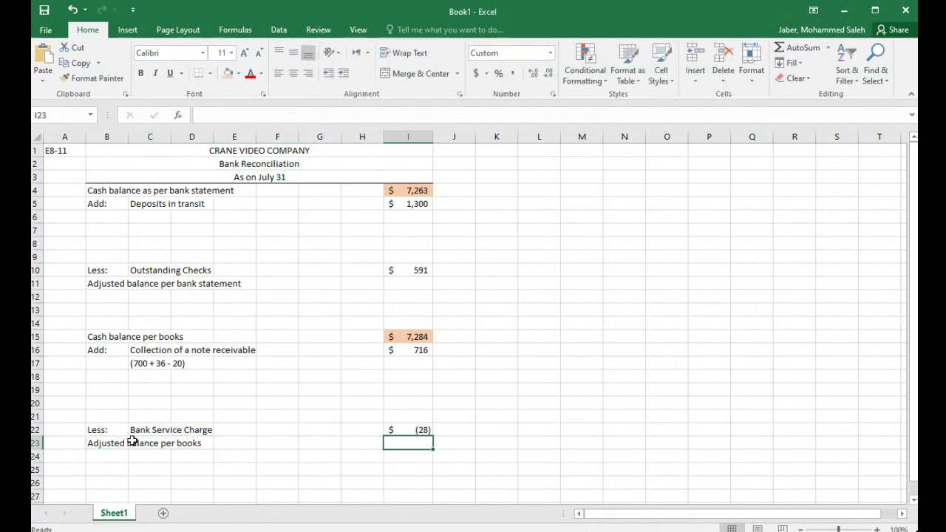
Add a bottom border to the outstanding checks amount in I10 and the bank service charge amount in I22.
left_click(414, 270)
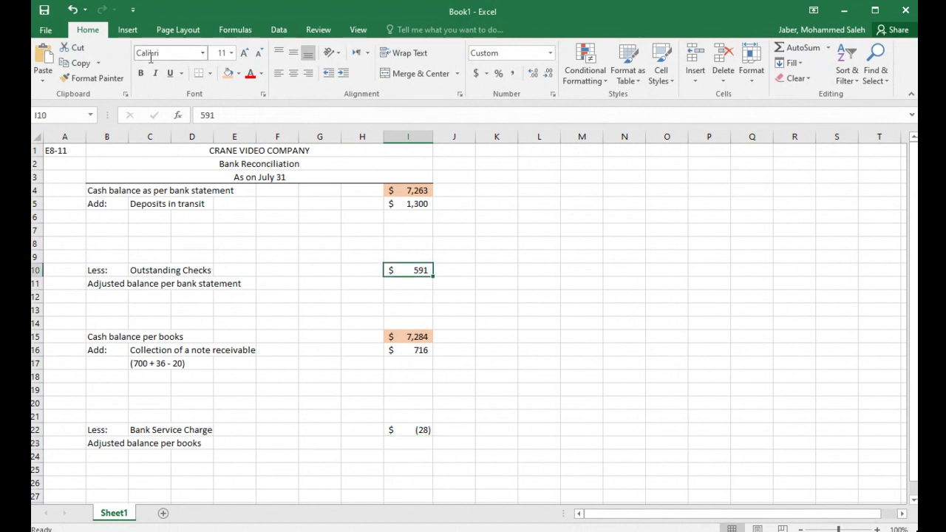
left_click(198, 73)
left_click(409, 430)
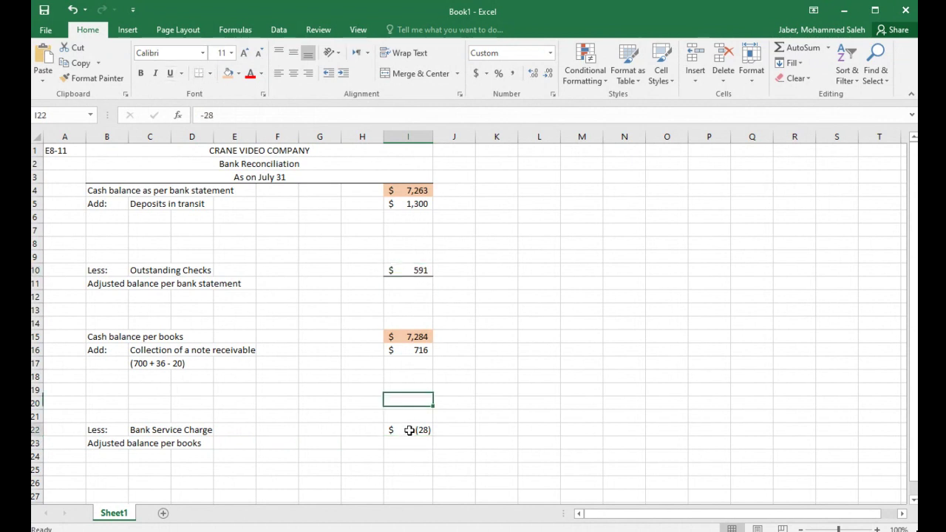
Apply a top and double bottom border to the adjusted balance cells I11 and I23.
left_click(393, 287)
left_click(210, 73)
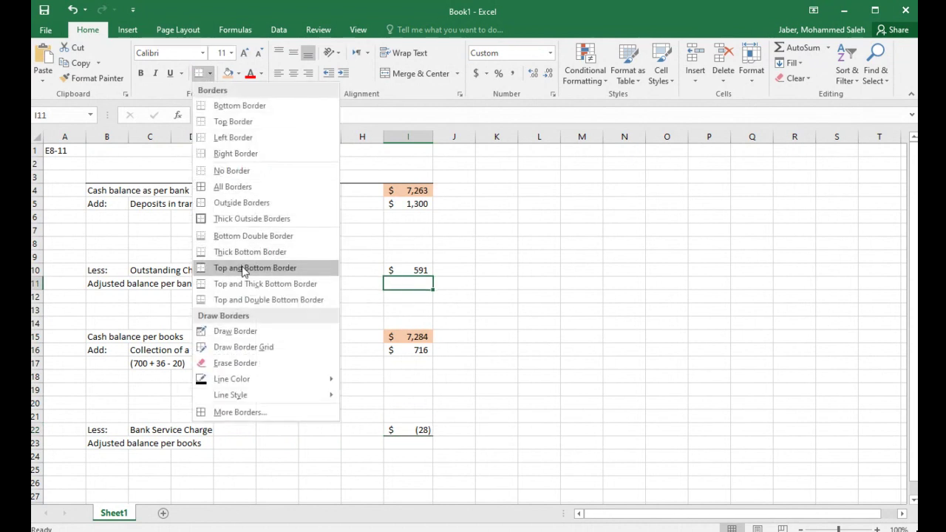
left_click(243, 299)
left_click(408, 445)
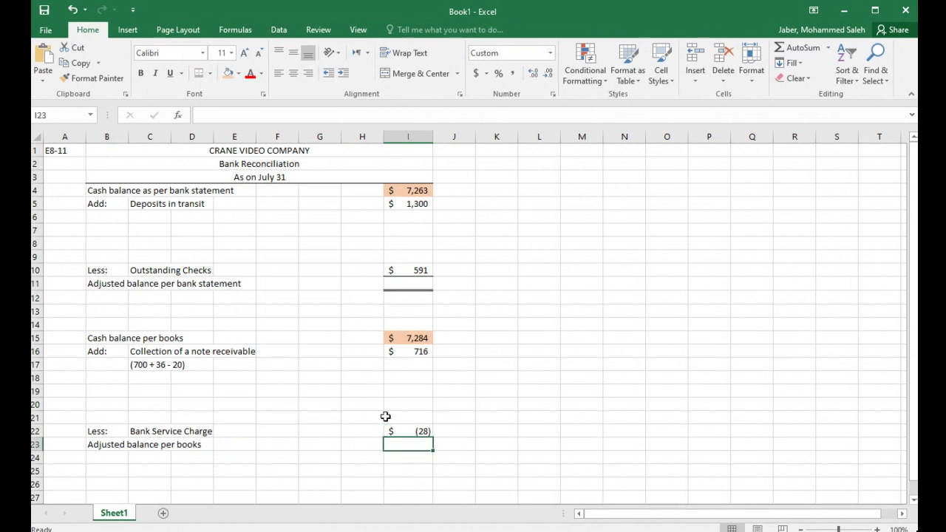
left_click(200, 73)
left_click(404, 284)
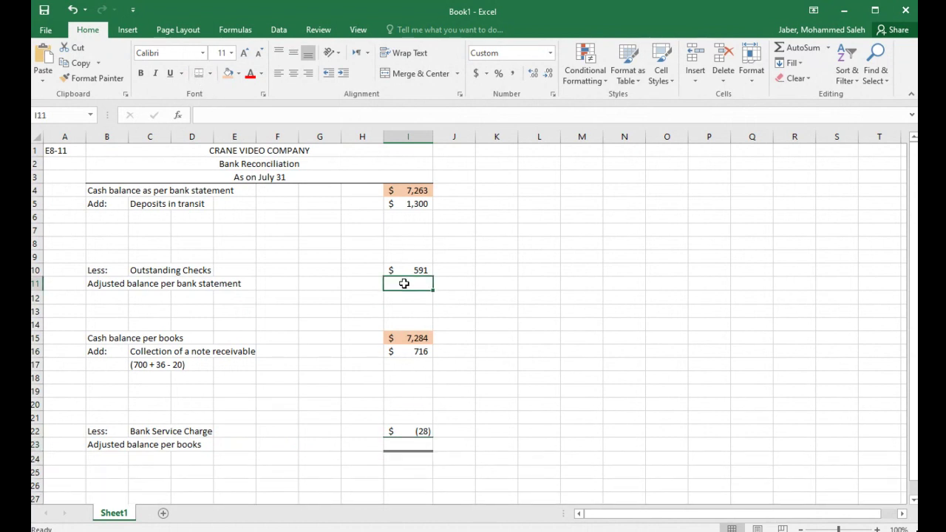
type("=")
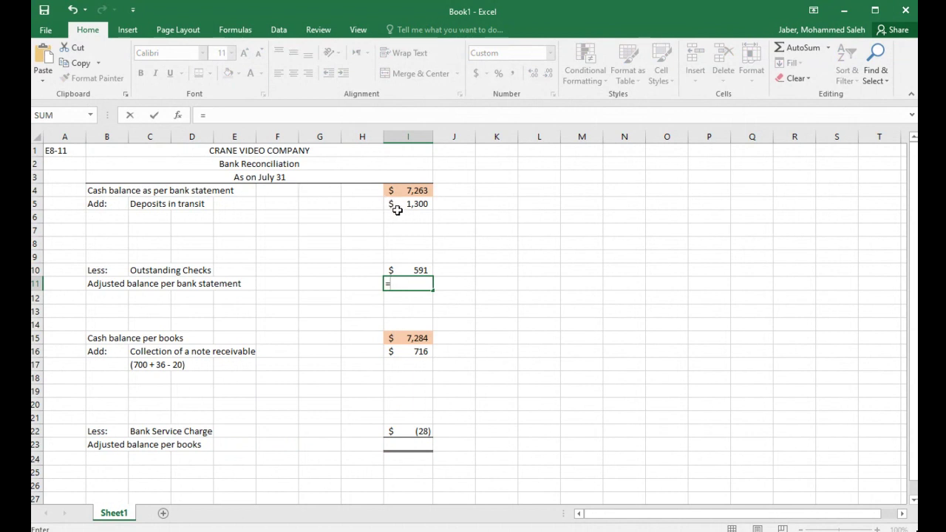
key("Escape")
left_click(469, 298)
Change the outstanding checks amount in I10 to the negative value (591).
left_click(408, 270)
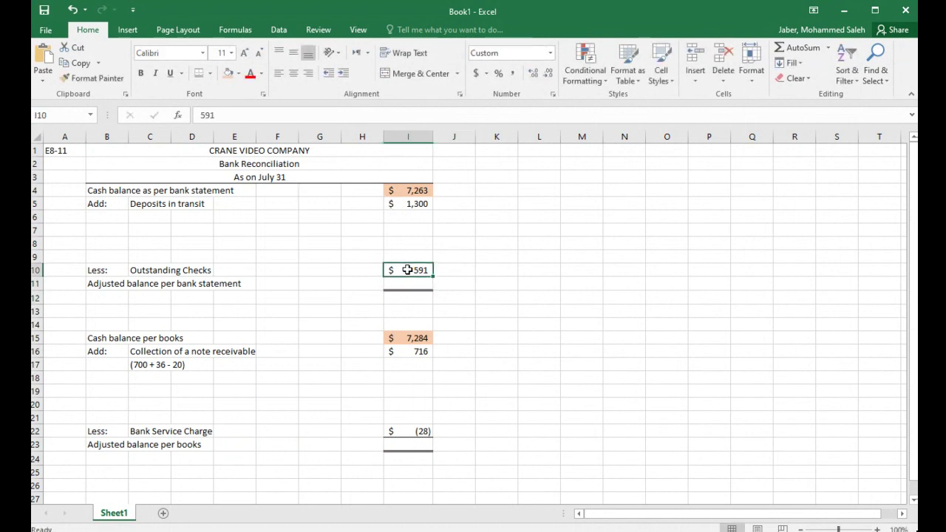
left_click(195, 116)
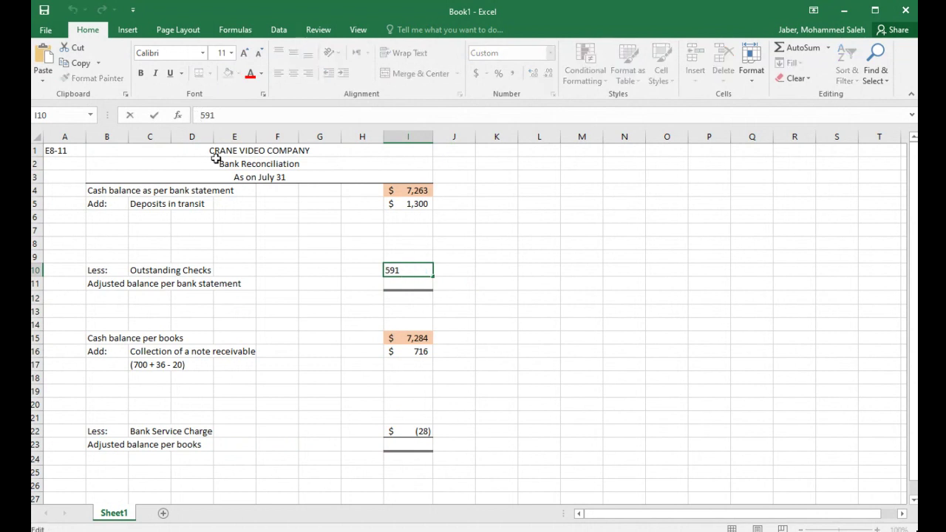
type("(")
type(")")
key("Return")
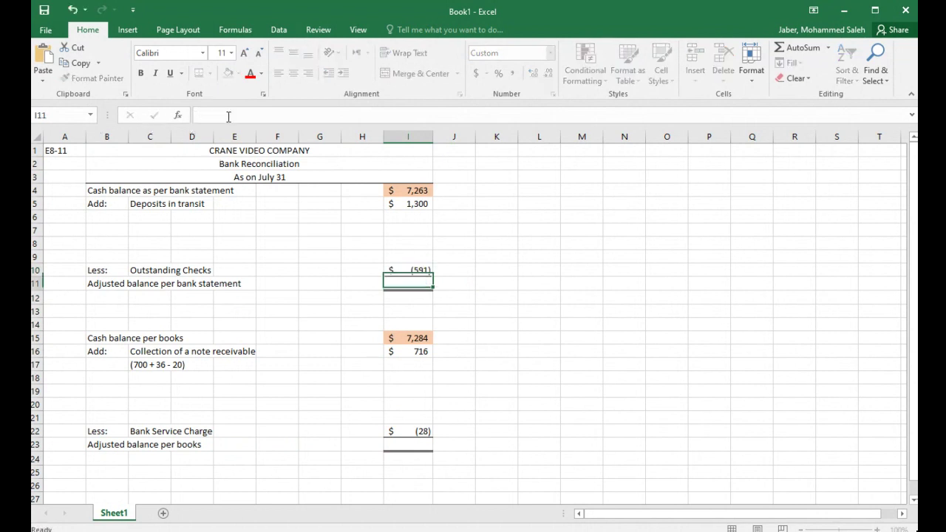
type("=")
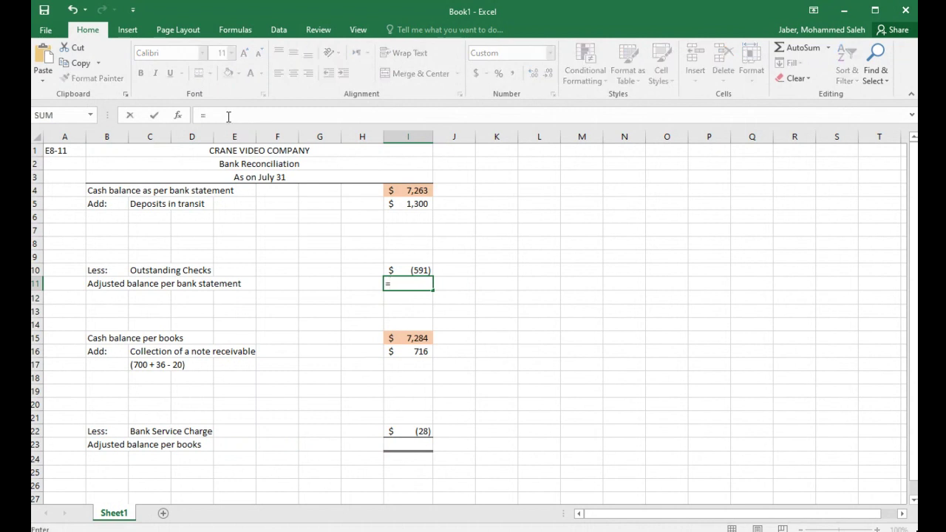
type("su")
key("BackSpace")
key("BackSpace")
key("BackSpace")
key("Escape")
left_click(510, 258)
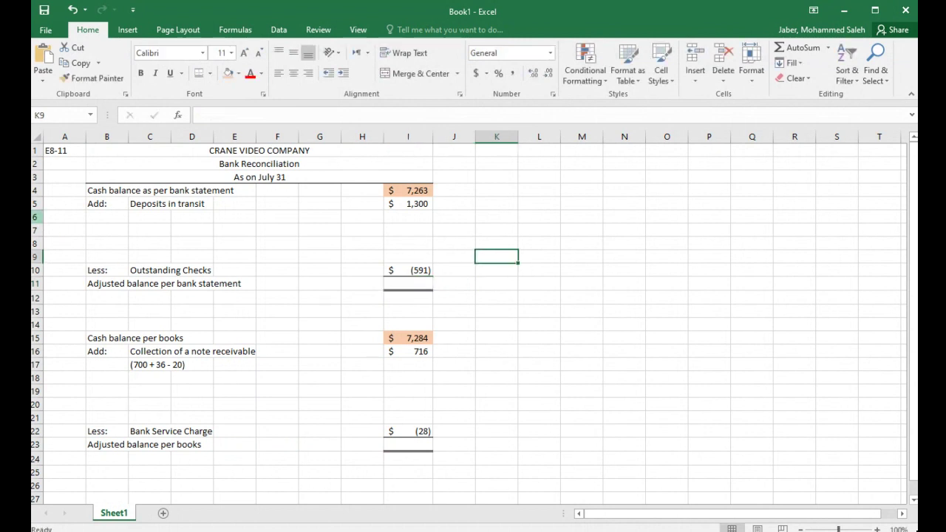
Delete blank rows 6 to 8 in the bank section and two blank rows, 9 and 10, above the book balance.
left_click_drag(34, 216, 34, 249)
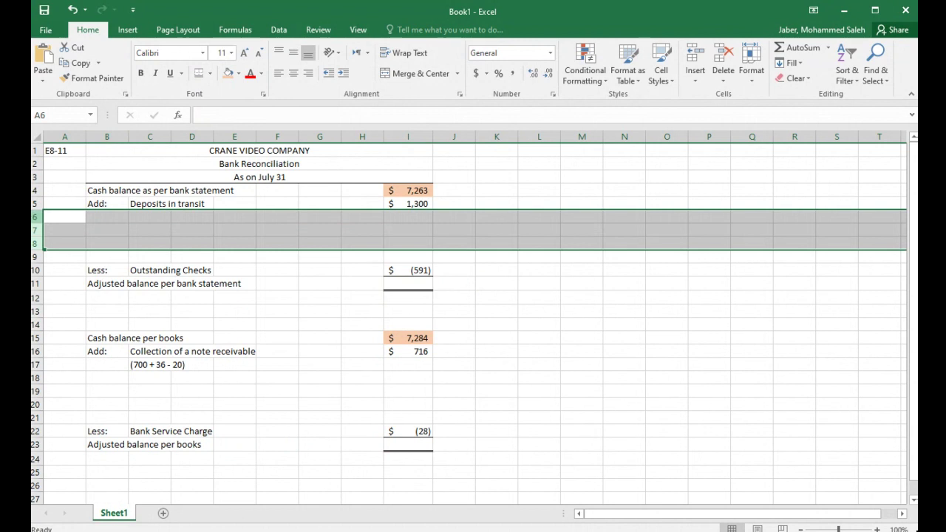
right_click(35, 222)
left_click(77, 327)
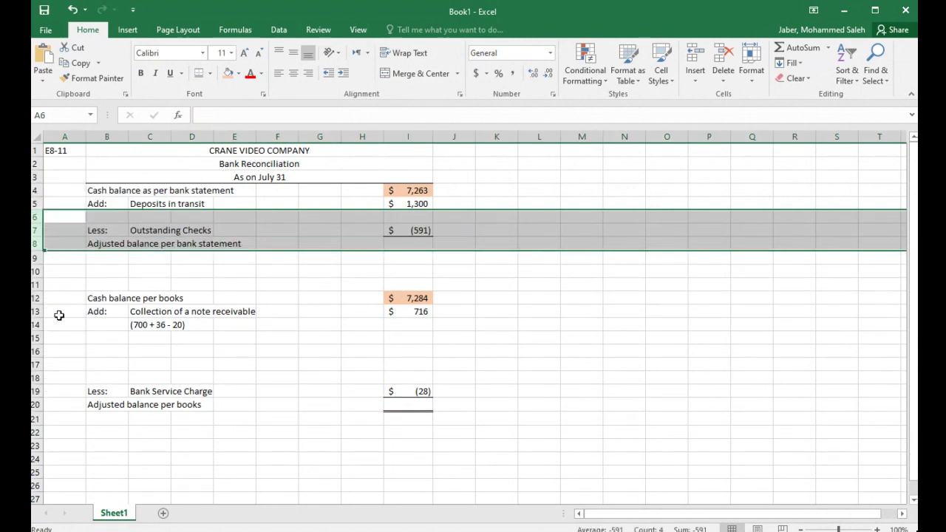
left_click_drag(34, 259, 34, 271)
right_click(34, 258)
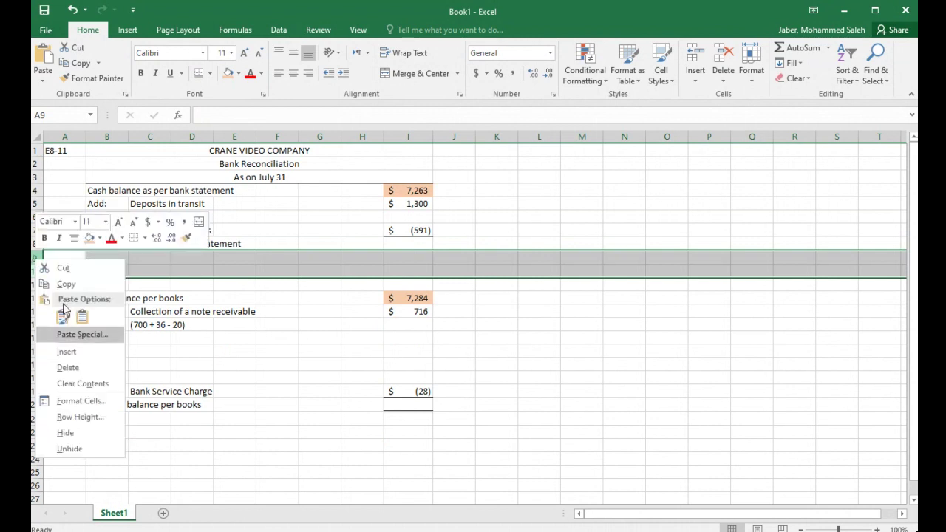
left_click(77, 366)
Delete blank rows 13 to 15 between the note collection breakdown and the bank service charge.
left_click_drag(34, 311, 35, 338)
right_click(39, 320)
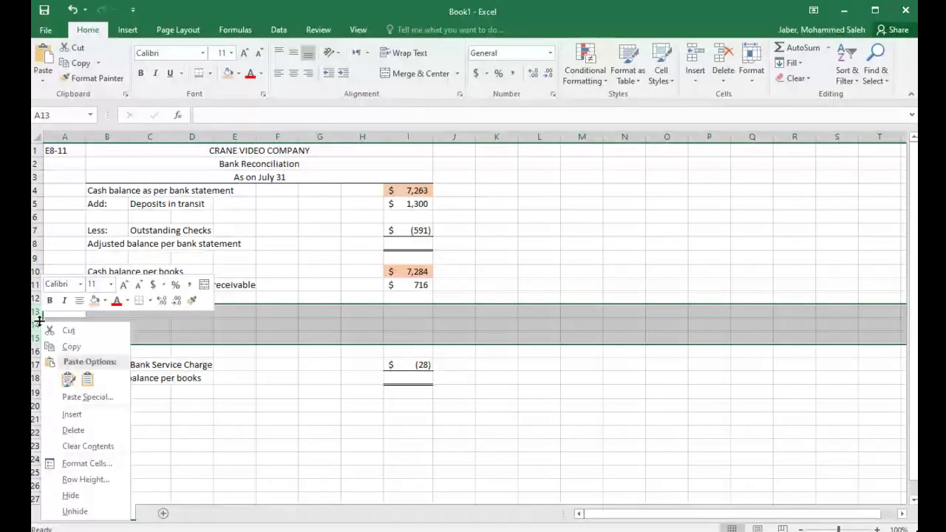
left_click(73, 430)
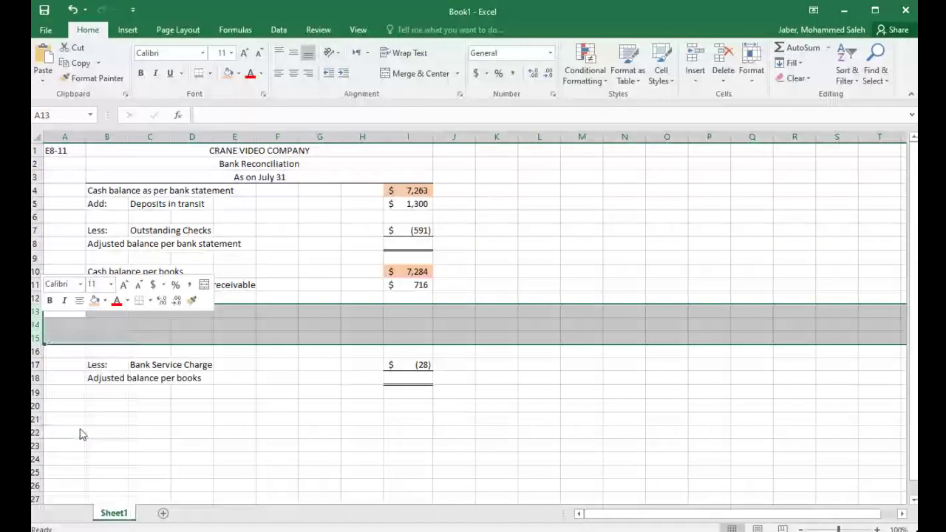
left_click(298, 433)
Make the opening and adjusted balance lines bold across columns B to I in rows 4, 8, 10 and 15.
left_click_drag(98, 340, 373, 319)
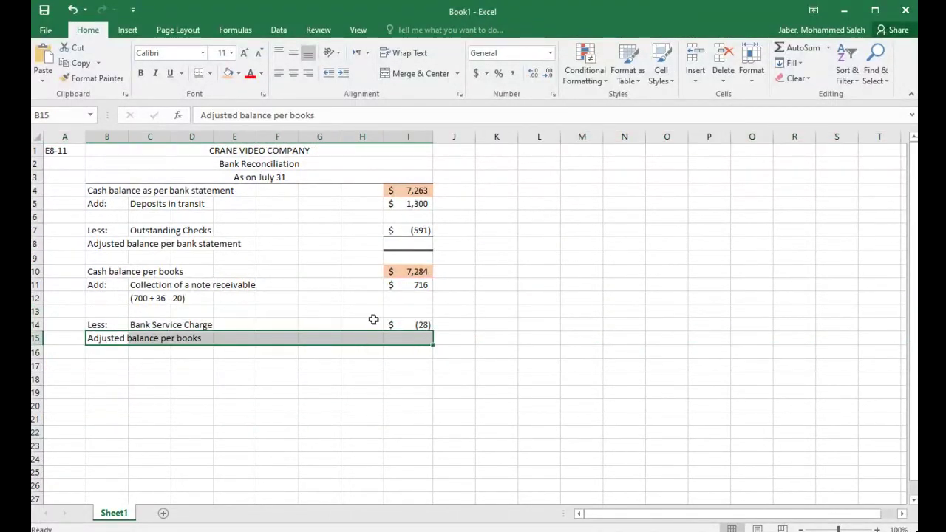
left_click_drag(103, 246, 408, 244, "ctrl")
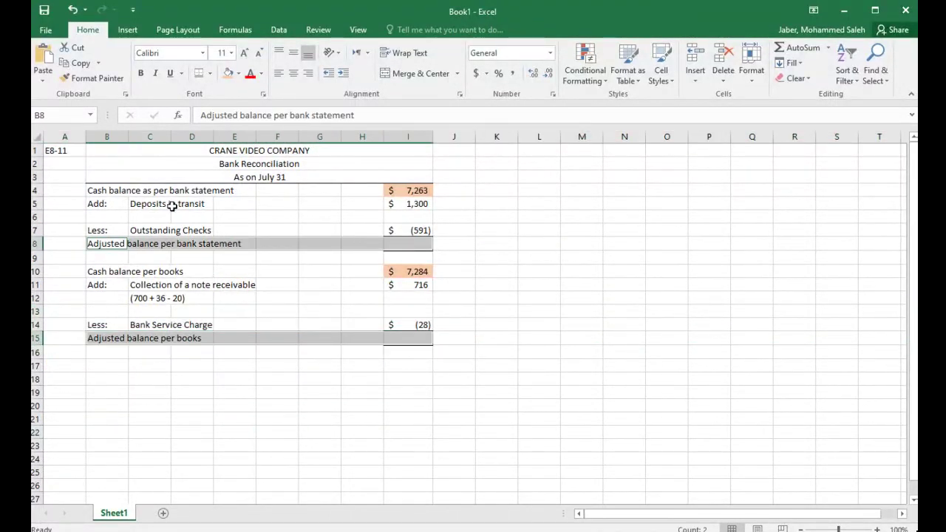
left_click_drag(98, 190, 408, 191, "ctrl")
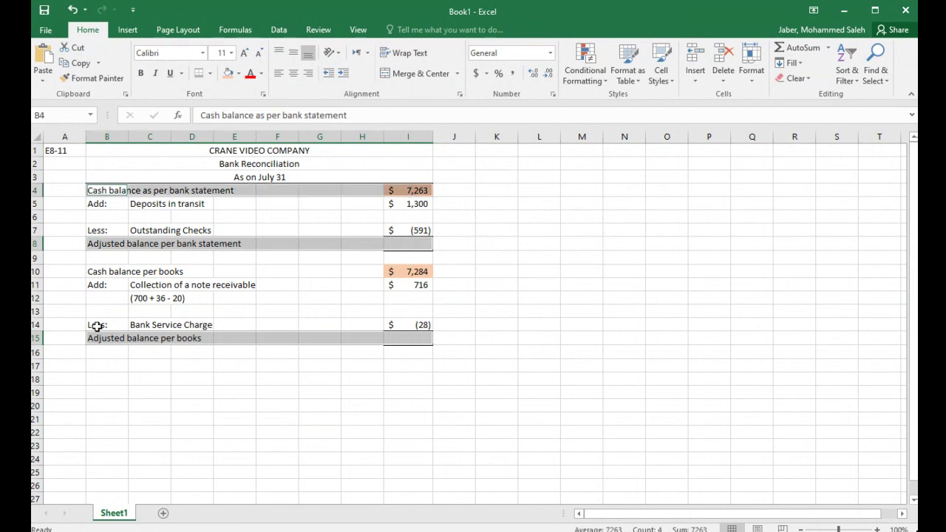
left_click_drag(95, 269, 416, 271, "ctrl")
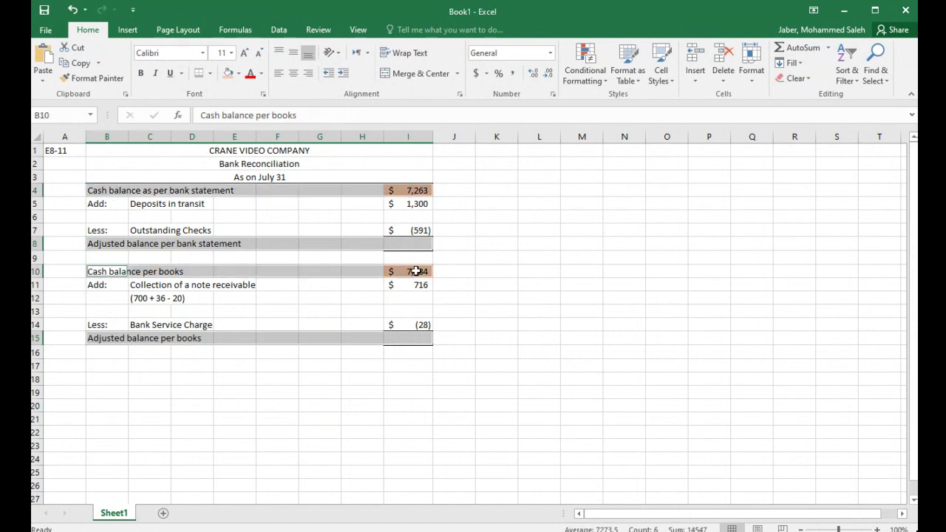
left_click(141, 73)
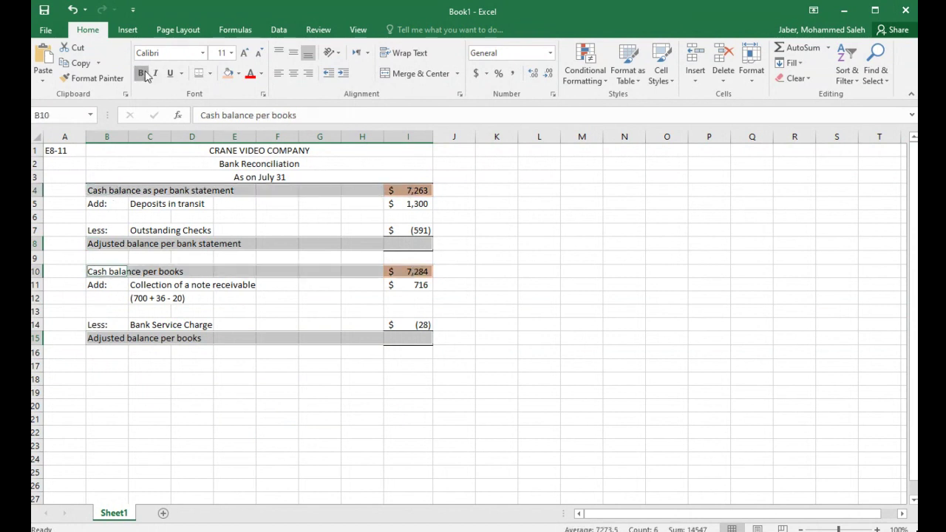
left_click(585, 384)
Calculate the adjusted balance per bank statement in I8 with SUM over I4:I7.
left_click(398, 243)
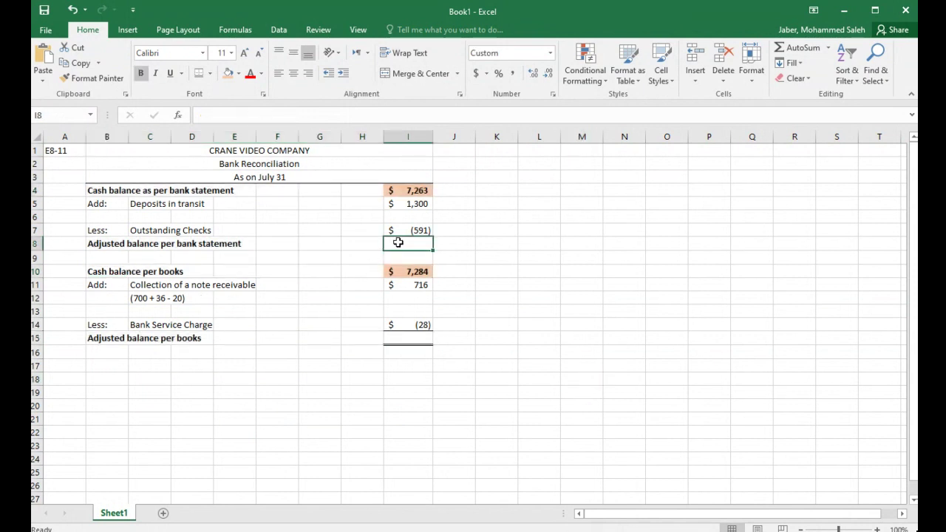
type("=su")
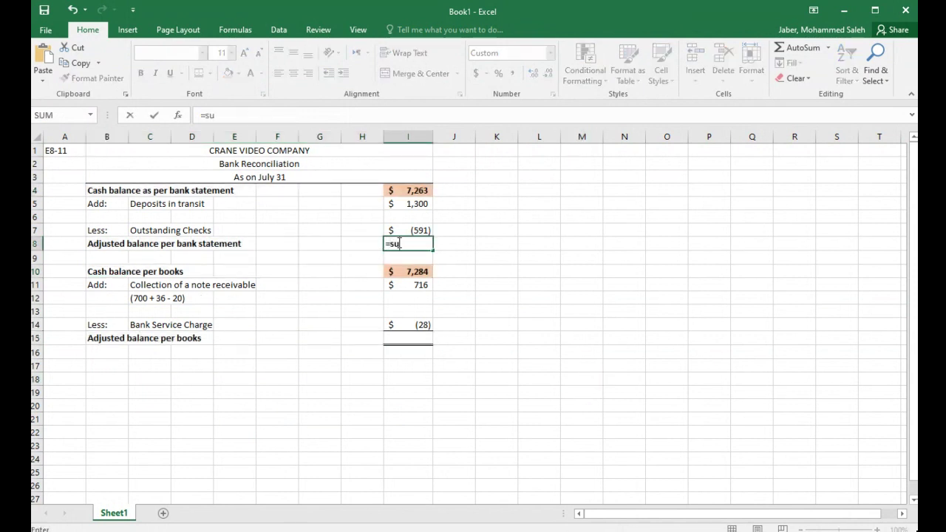
type("m")
key("Tab")
left_click_drag(410, 192, 414, 229)
key("Return")
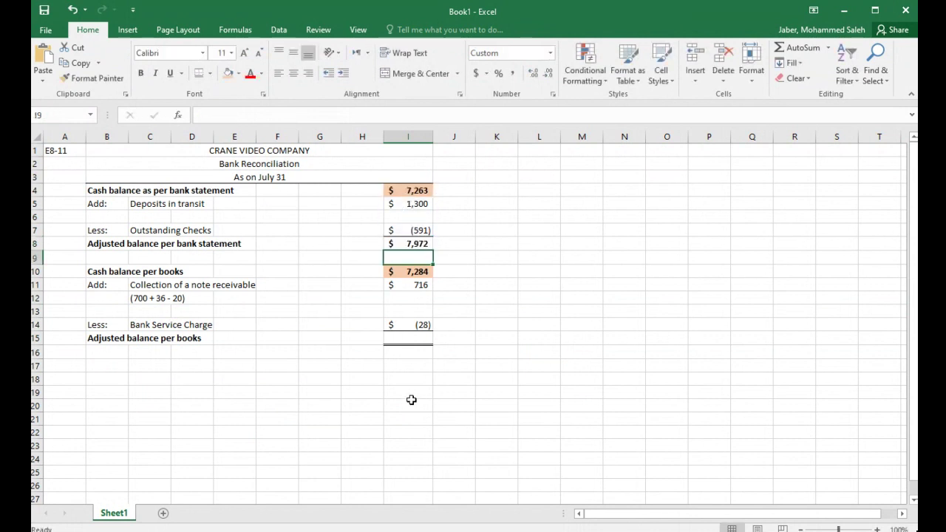
Calculate the adjusted balance per books in I15 with SUM over I10:I14.
key("Down")
key("Down")
key("Down")
key("Down")
key("Down")
key("Down")
type("=")
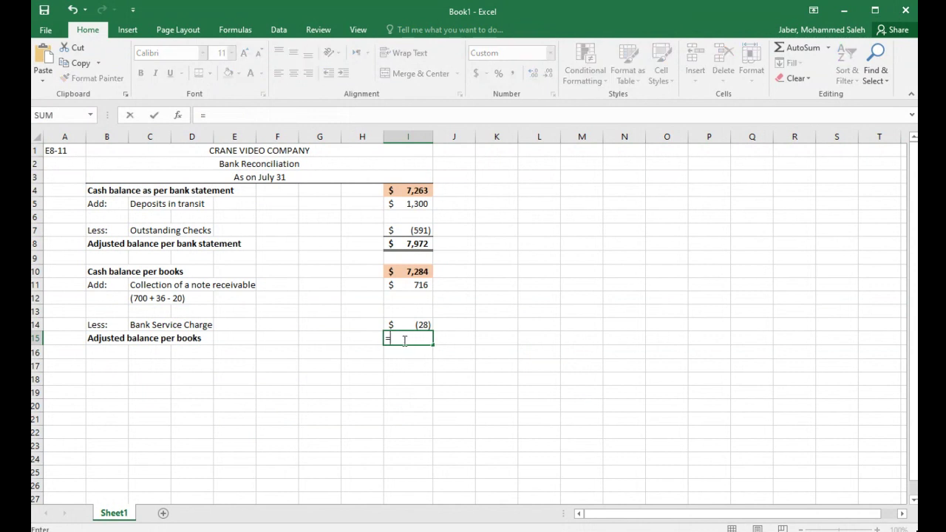
type("sum")
key("Tab")
left_click(414, 274)
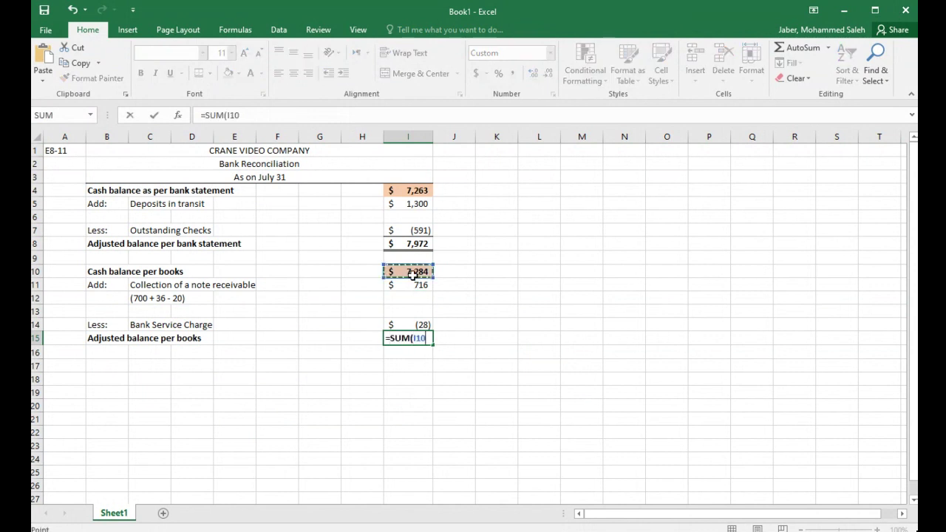
left_click_drag(414, 273, 422, 324)
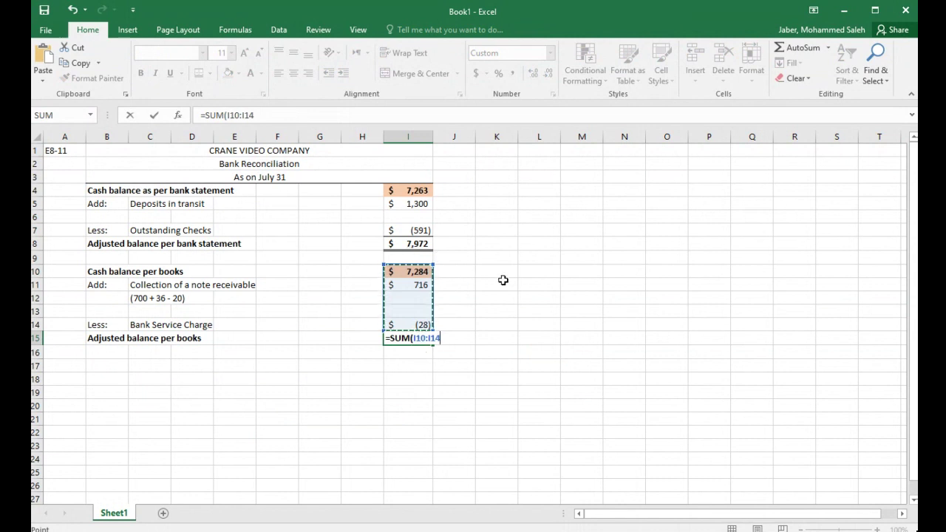
key("Return")
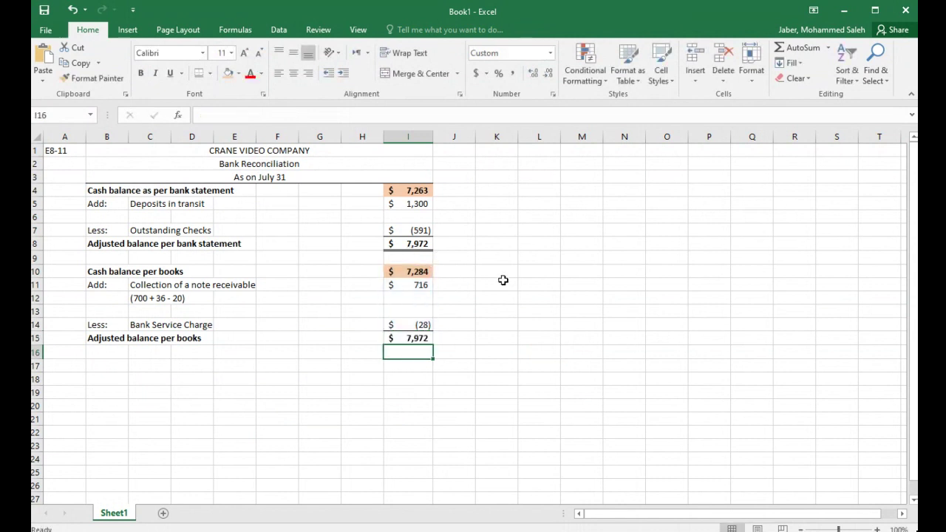
Fill the adjusted balance amounts in I8 and I15 with the lightest theme green.
left_click(427, 245)
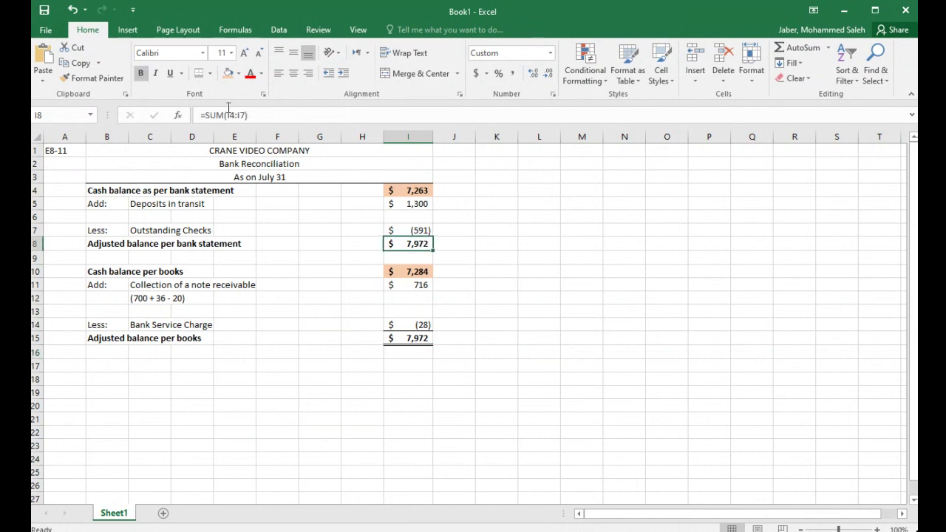
left_click(238, 74)
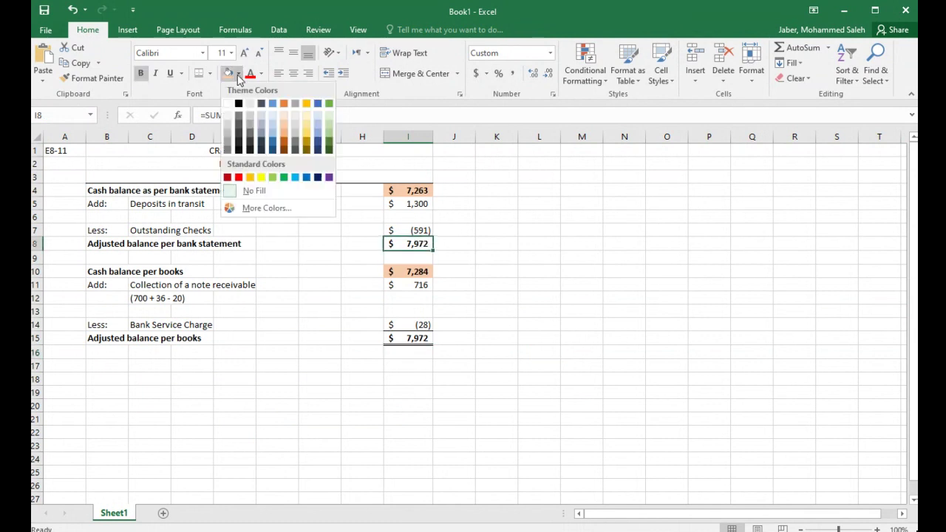
left_click(329, 120)
left_click(427, 341)
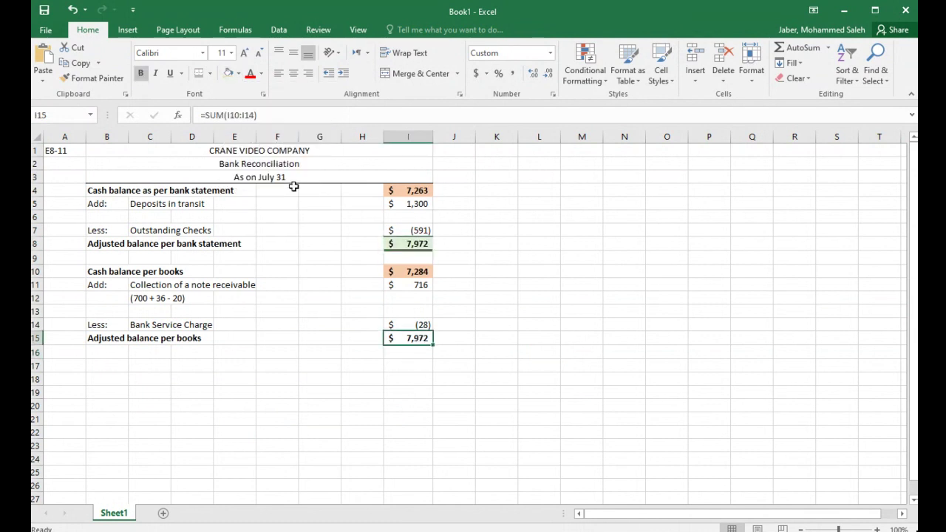
left_click(228, 73)
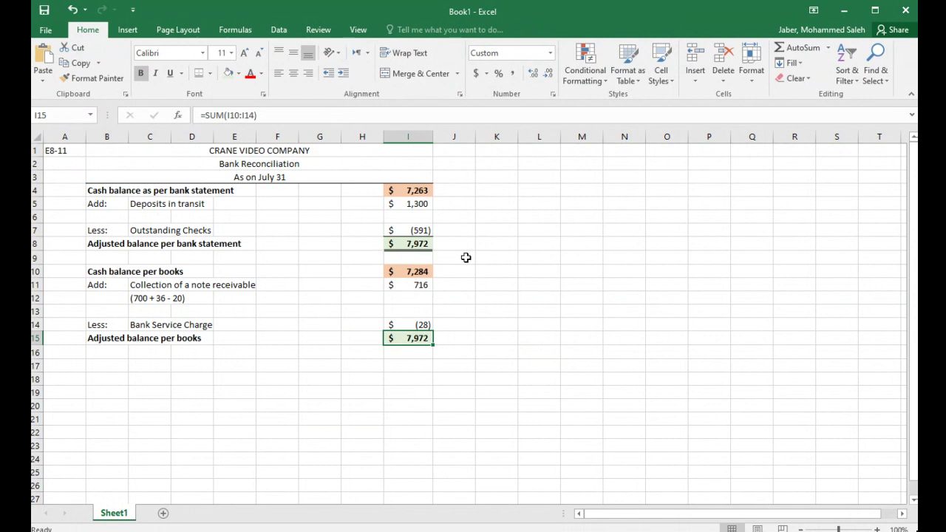
Examine the opening balances and adjustments in the bank and book sections, and compare the adjusted balances in I8 and I15.
left_click_drag(185, 244, 226, 241)
left_click_drag(151, 340, 217, 334)
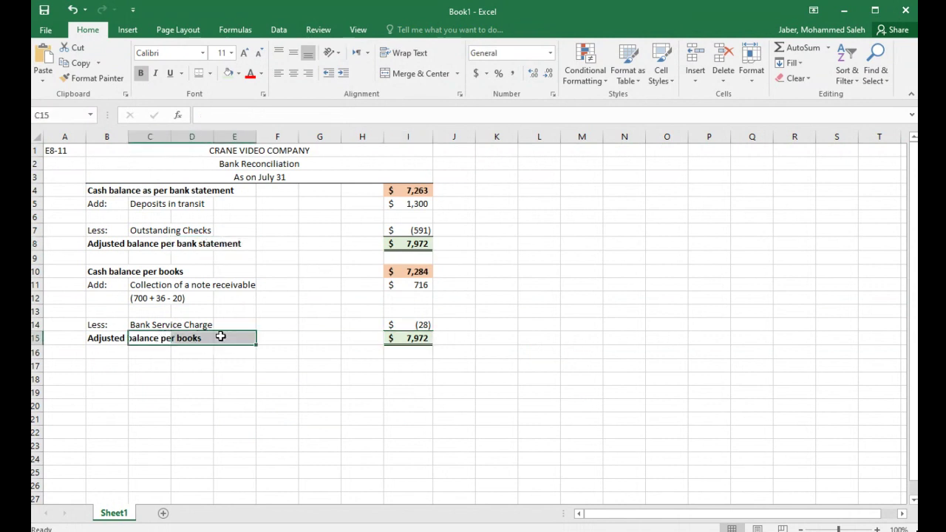
left_click(532, 364)
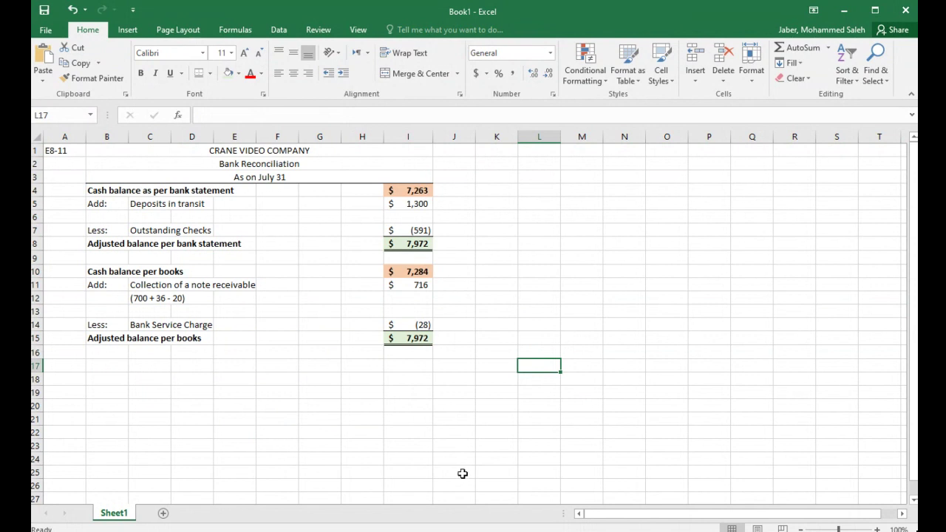
left_click_drag(87, 191, 400, 192)
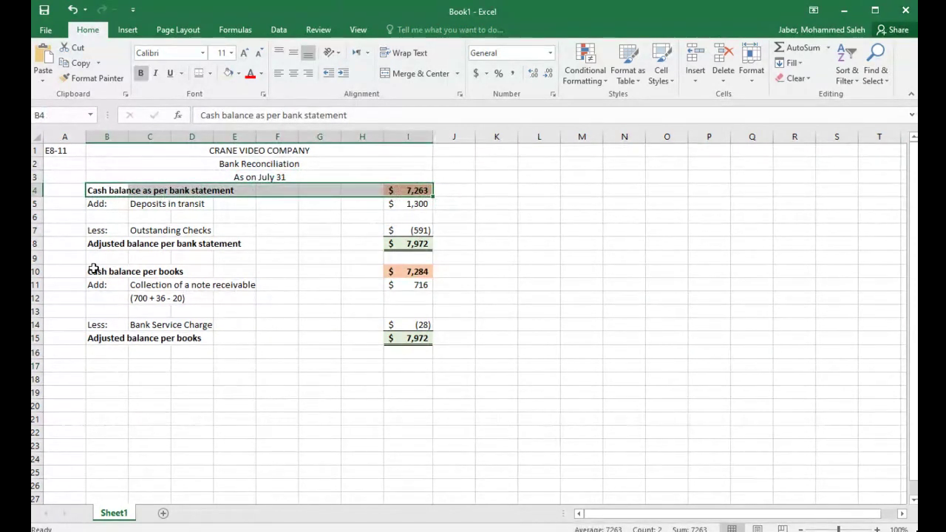
left_click_drag(93, 269, 422, 272)
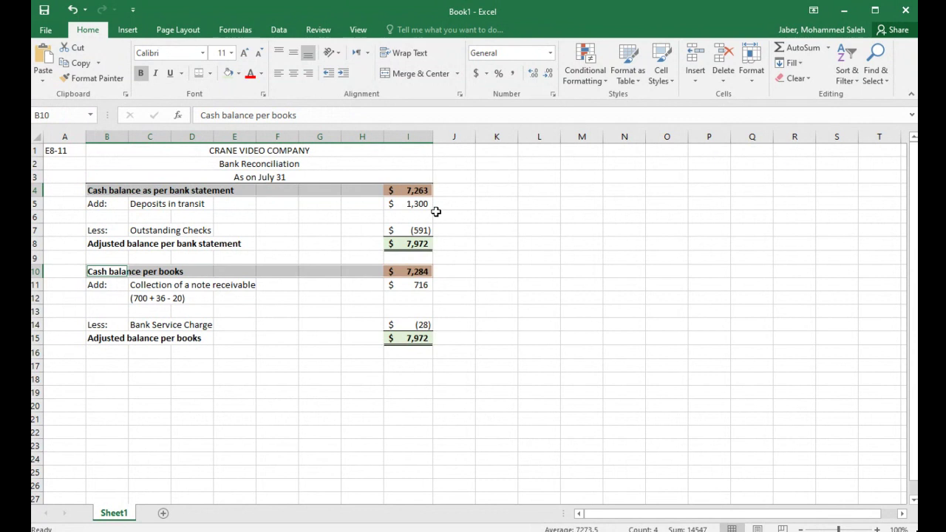
left_click_drag(97, 193, 421, 246)
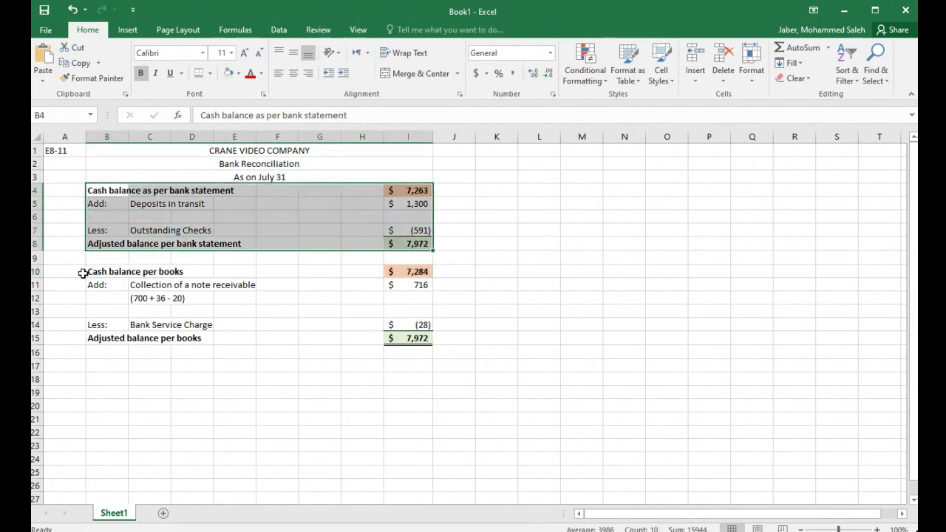
left_click_drag(88, 274, 419, 313)
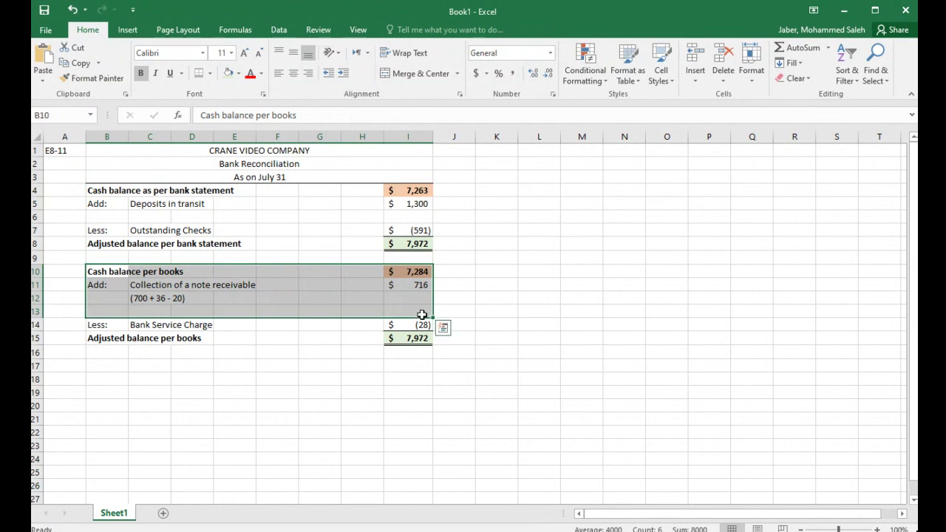
left_click(409, 245)
left_click(418, 338)
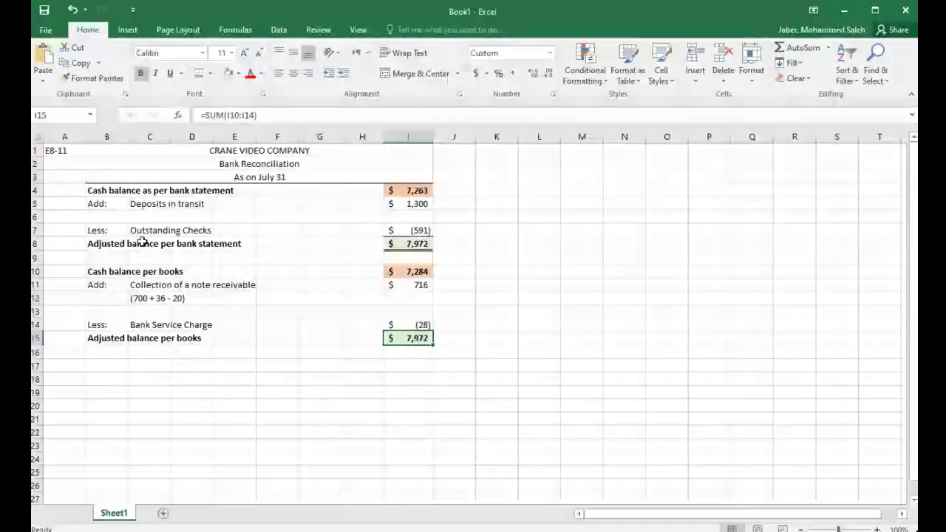
left_click(430, 243)
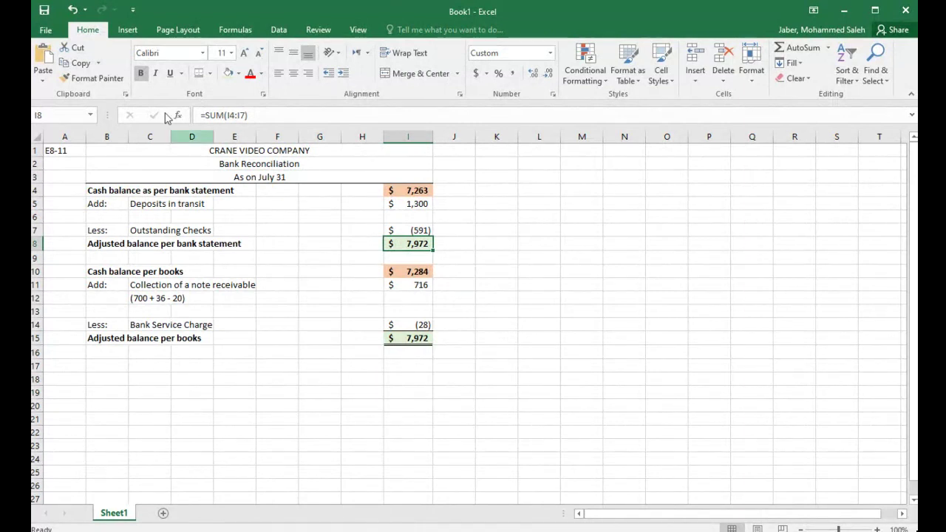
Label the reconciliation as part "a" in A2, below the exercise number.
left_click(67, 166)
type("a")
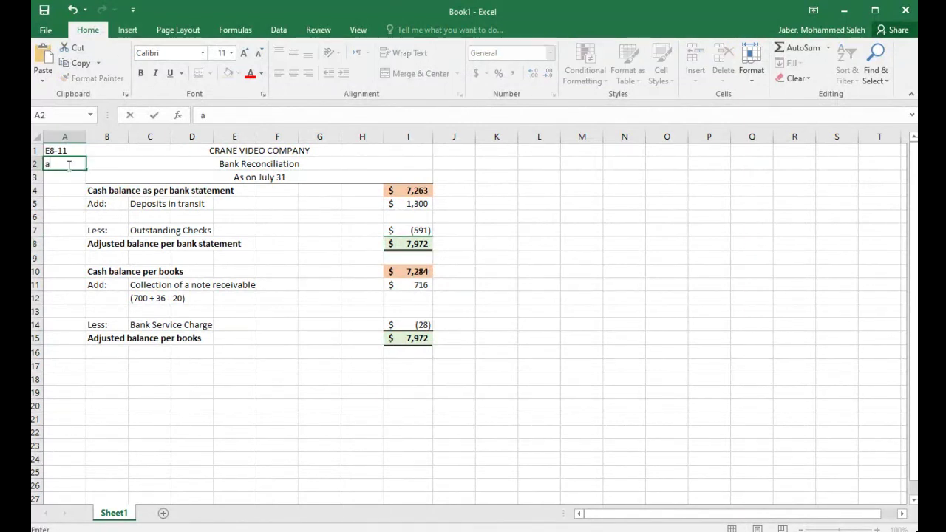
key("Return")
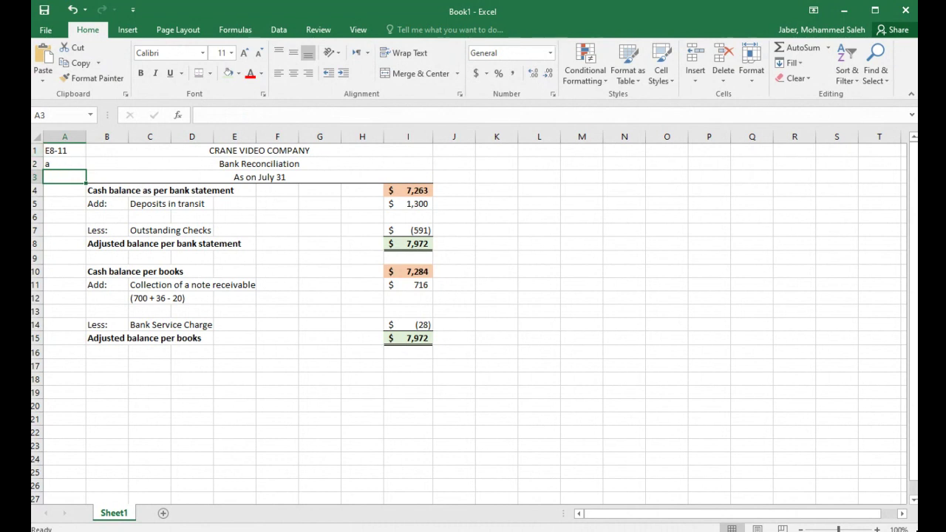